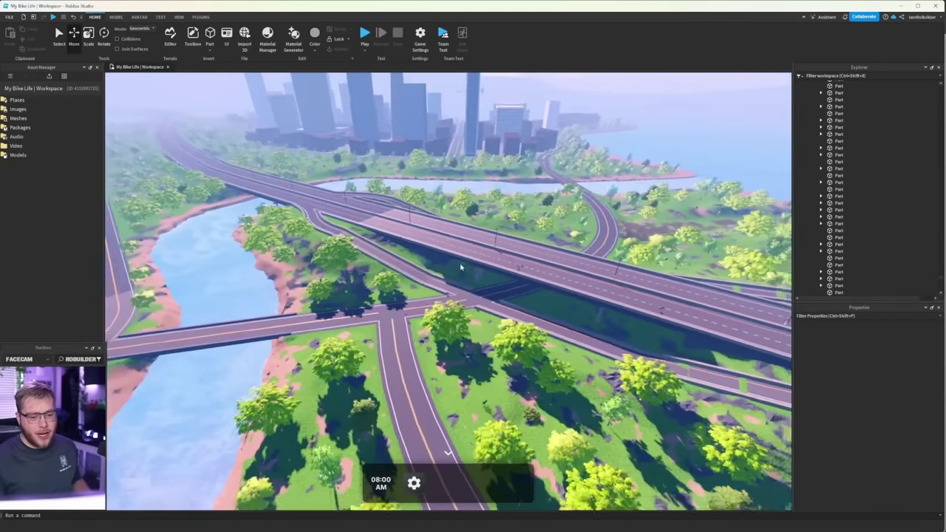
pyautogui.scroll(-3, 461, 267)
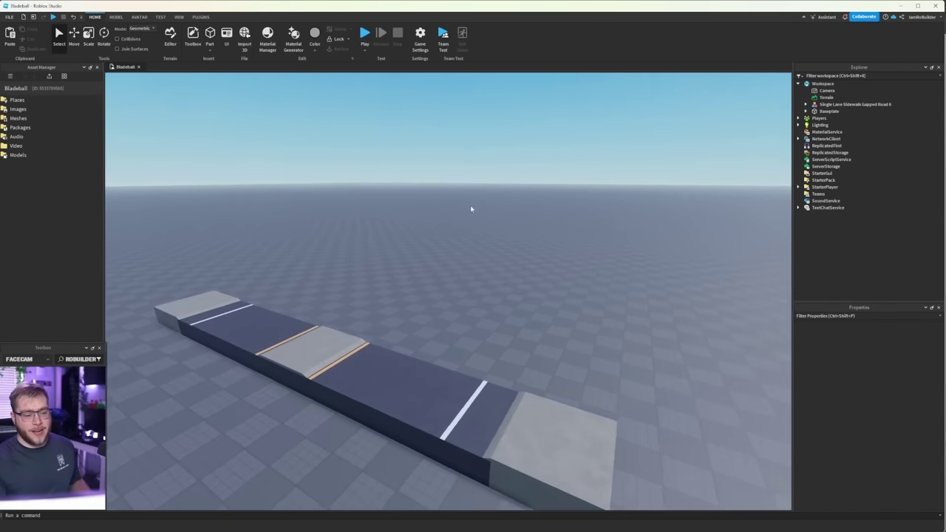
pyautogui.press('s')
pyautogui.moveTo(472, 209); pyautogui.dragTo(472, 209, button='right')
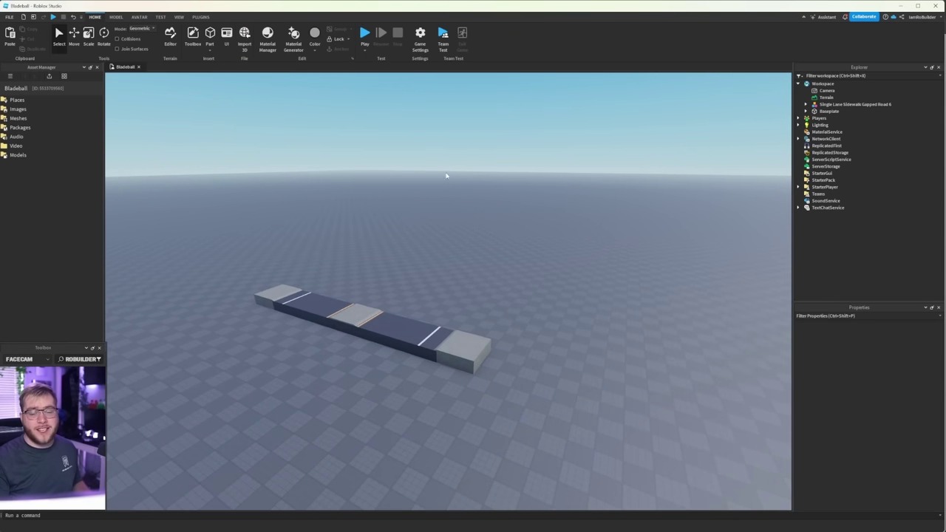
pyautogui.moveTo(374, 182); pyautogui.dragTo(415, 181, button='right')
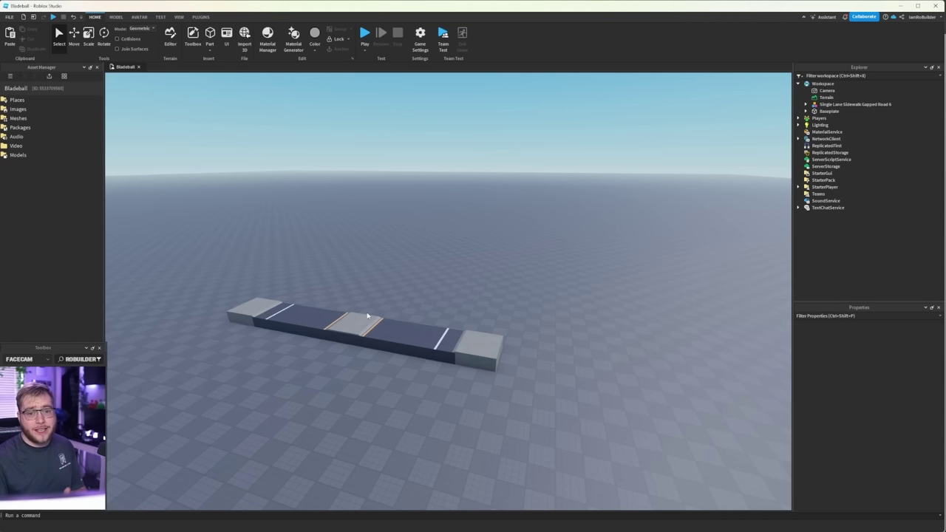
# - Select the Single Lane Sidewalk Gapped Road 6 model on the baseplate
pyautogui.press('w')
pyautogui.moveTo(411, 305)
pyautogui.mouseDown(button='right')
pyautogui.moveTo(386, 309)
pyautogui.moveTo(413, 301)
pyautogui.mouseUp(button='right')
pyautogui.press('d')
pyautogui.scroll(-2, 411, 306)
pyautogui.click(393, 315)
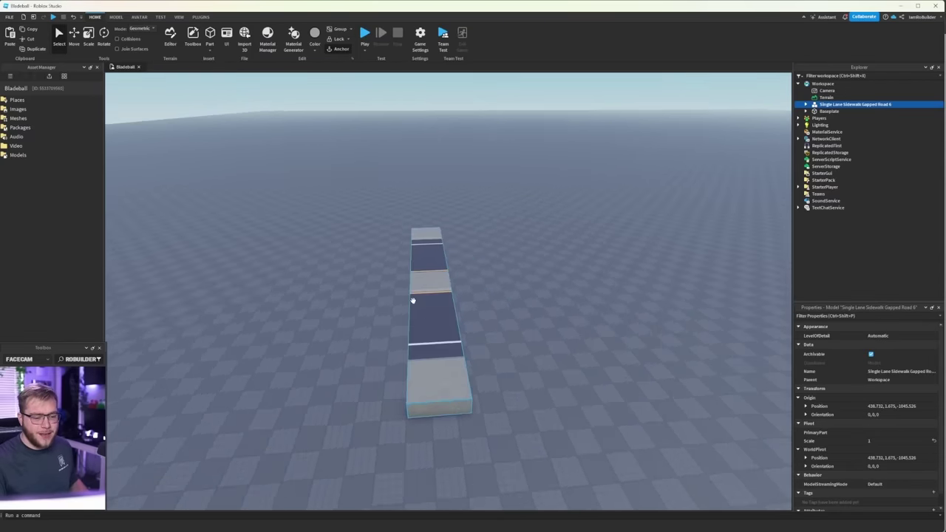
# - Examine the selected road segment from its end and along its long side, including the sidewalks, lane markers and center strip
pyautogui.press('w')
pyautogui.press('d')
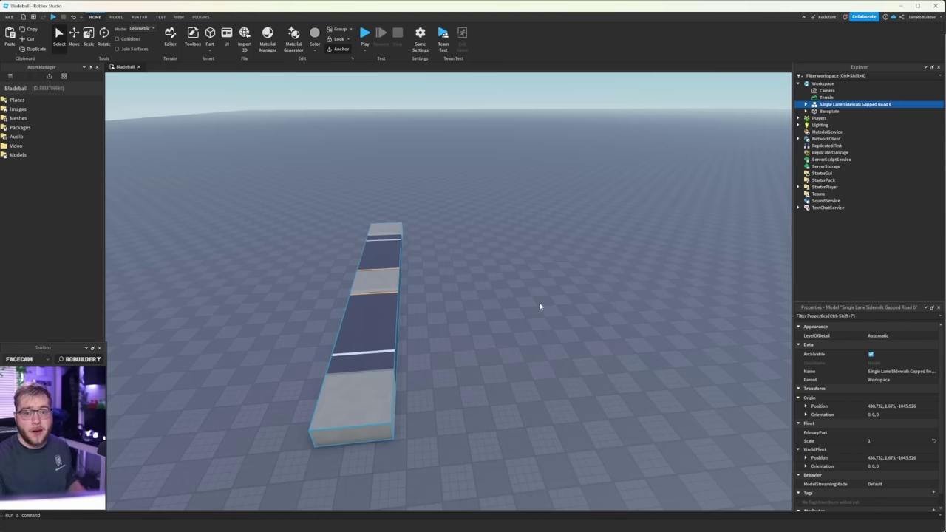
pyautogui.moveTo(528, 306); pyautogui.dragTo(528, 306, button='right')
pyautogui.press('w')
pyautogui.press('a')
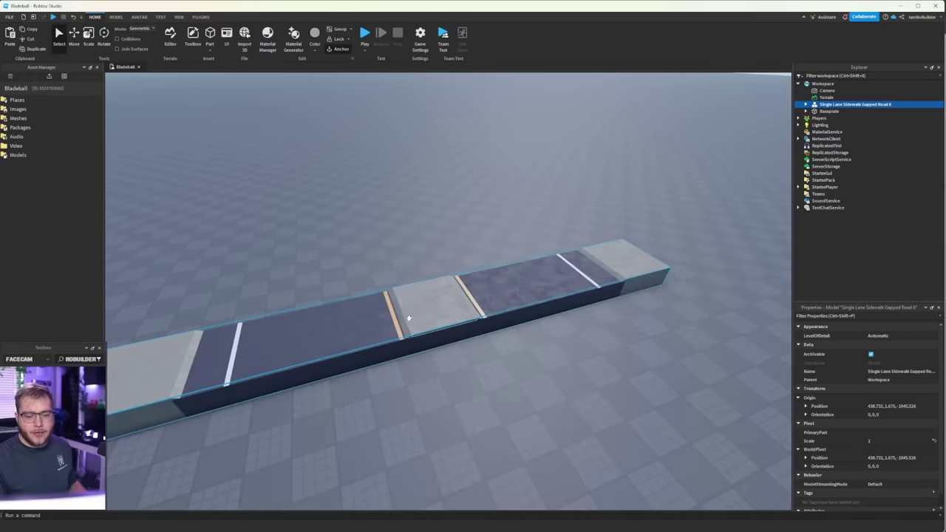
pyautogui.moveTo(173, 375); pyautogui.dragTo(172, 375, button='right')
pyautogui.press('d')
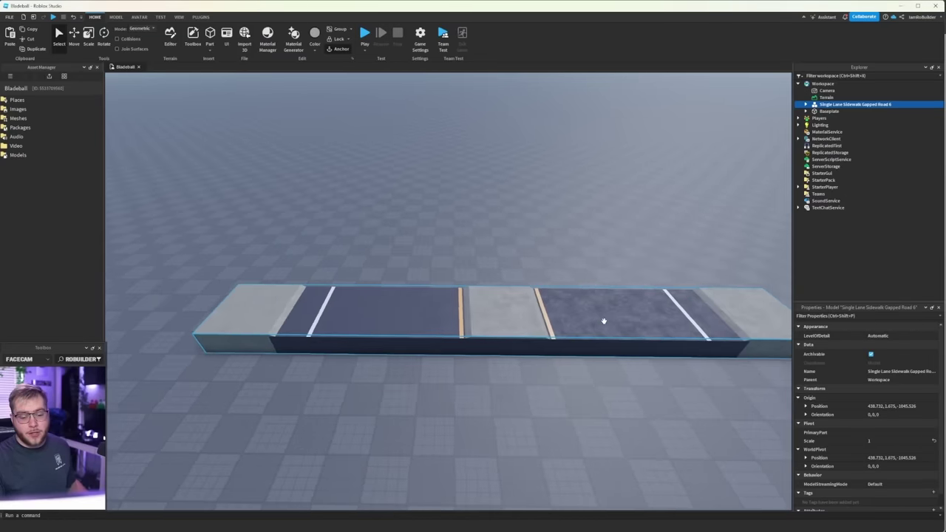
pyautogui.press('s')
pyautogui.moveTo(567, 320); pyautogui.dragTo(565, 322, button='right')
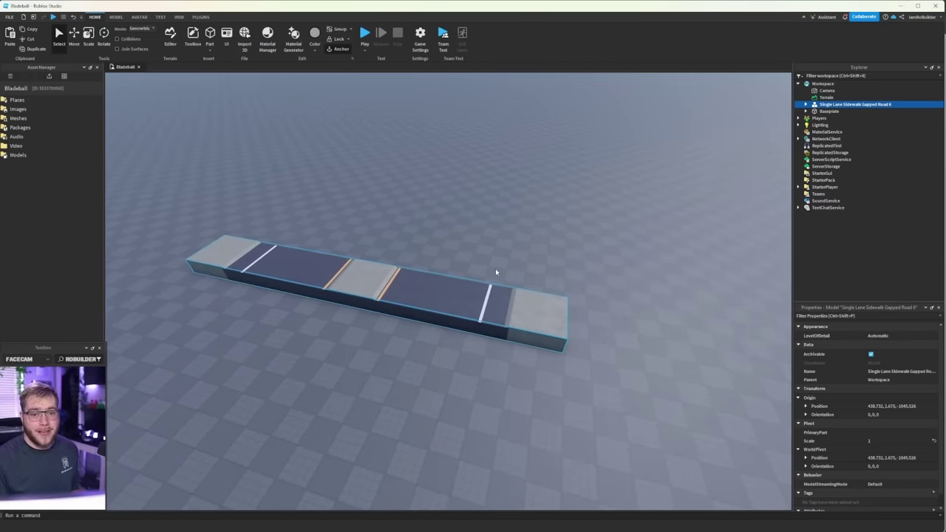
# - Launch the Archimedes plugin on the selected road model and inspect the preview of the adjoining segment from several angles
pyautogui.click(200, 16)
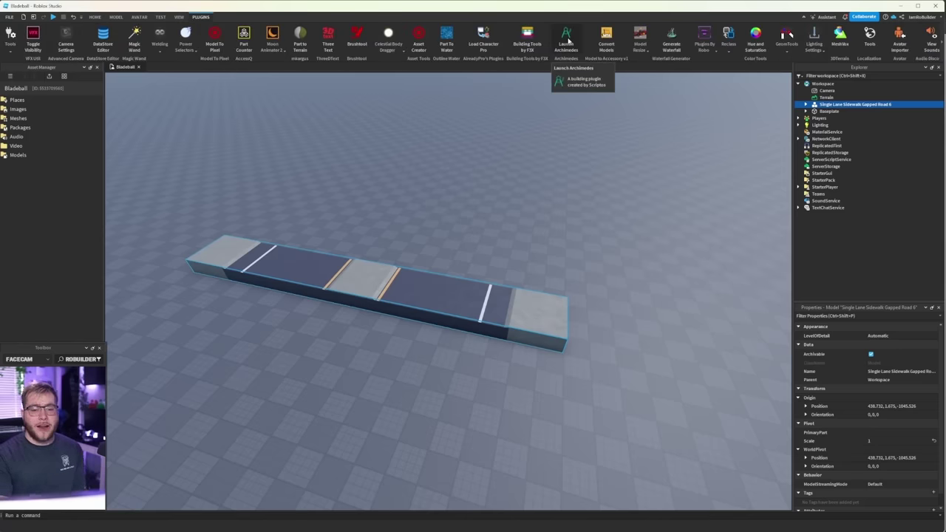
pyautogui.click(567, 42)
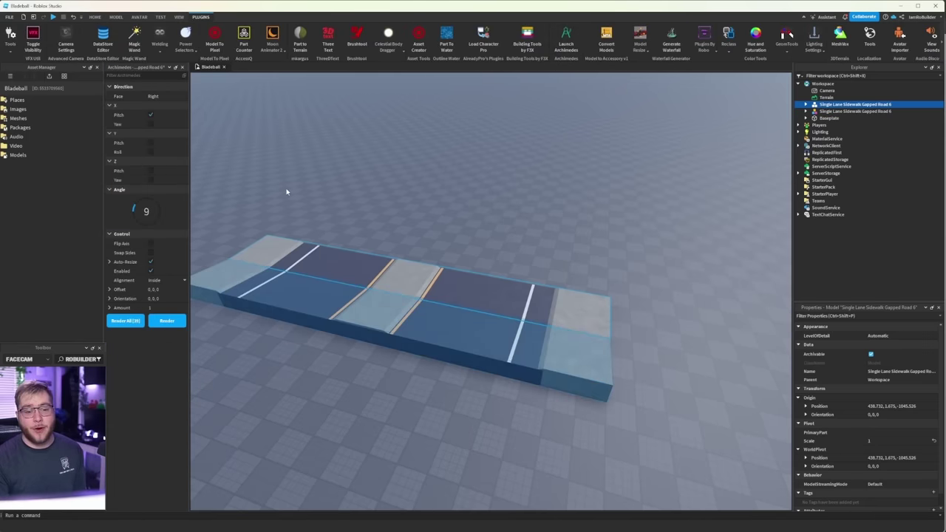
pyautogui.press('d')
pyautogui.moveTo(509, 165); pyautogui.dragTo(509, 165, button='right')
pyautogui.press('w')
pyautogui.moveTo(509, 165); pyautogui.dragTo(509, 164, button='right')
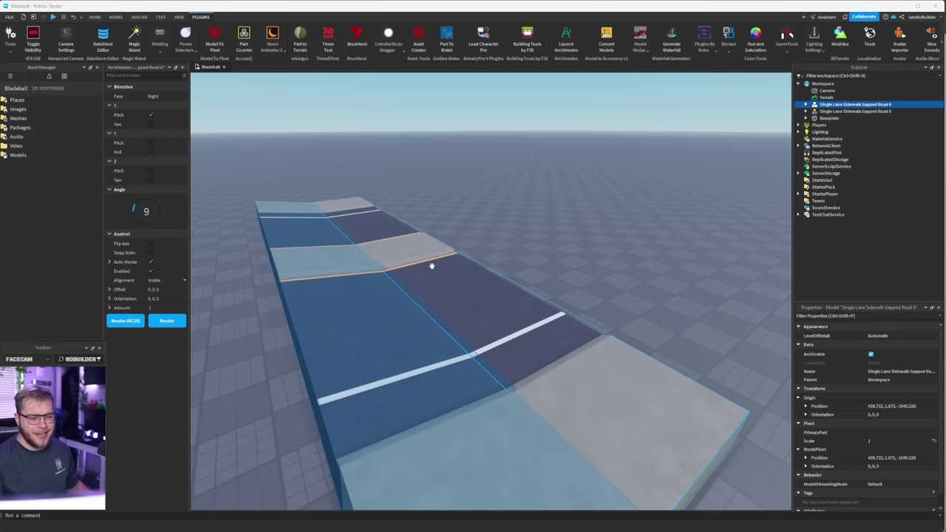
pyautogui.moveTo(431, 266); pyautogui.dragTo(433, 268, button='right')
pyautogui.press('s')
pyautogui.press('a')
pyautogui.press('w')
pyautogui.press('d')
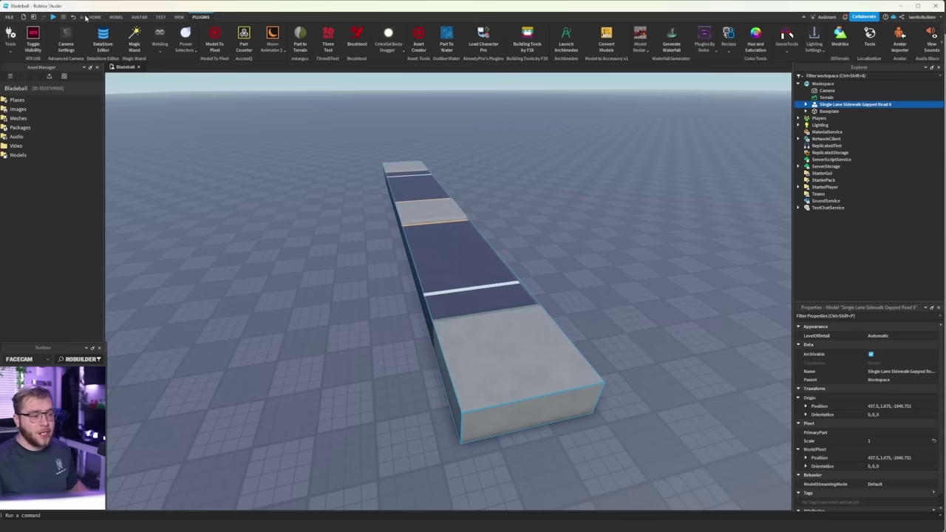
# - Move the whole road model straight up 3.5 studs off the baseplate
pyautogui.click(94, 16)
pyautogui.click(74, 34)
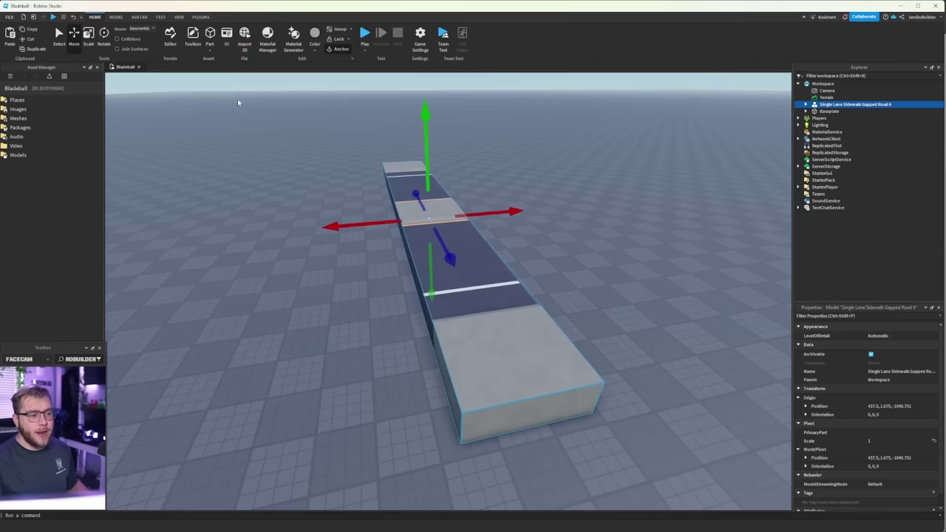
pyautogui.moveTo(430, 177); pyautogui.dragTo(431, 155)
# - Duplicate the model's Road part, place the copy directly beneath the original, and color it Sea green
pyautogui.moveTo(430, 155); pyautogui.dragTo(464, 274, button='right')
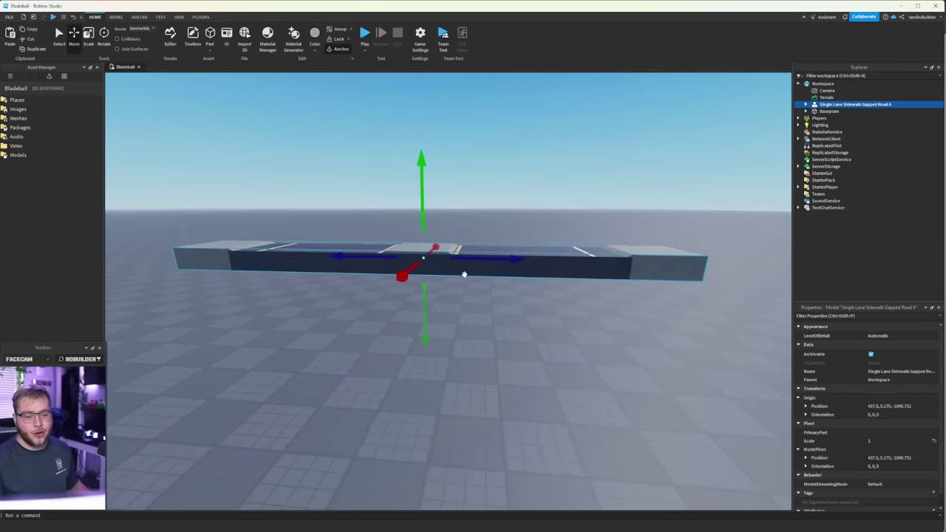
pyautogui.keyDown('alt'); pyautogui.click(538, 271); pyautogui.keyUp('alt')
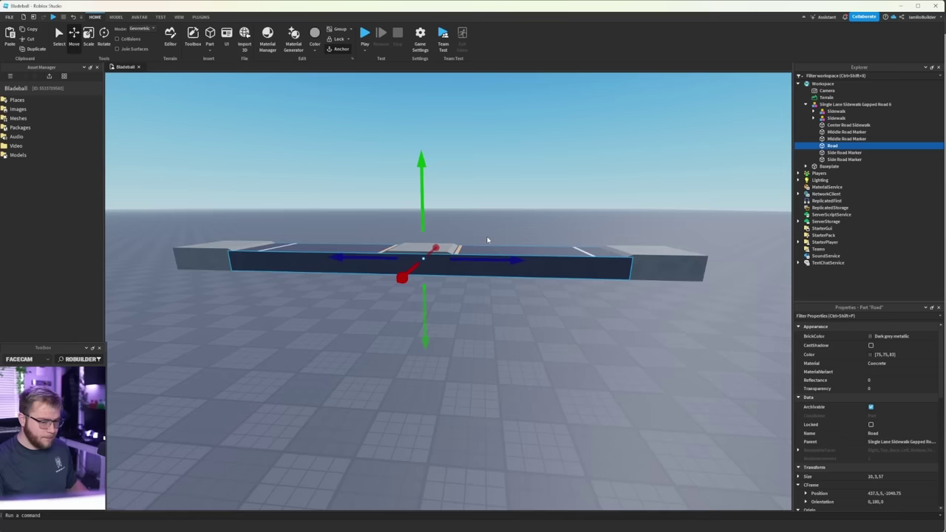
pyautogui.hotkey('ctrl', 'd')
pyautogui.moveTo(419, 195); pyautogui.dragTo(420, 210)
pyautogui.click(887, 336)
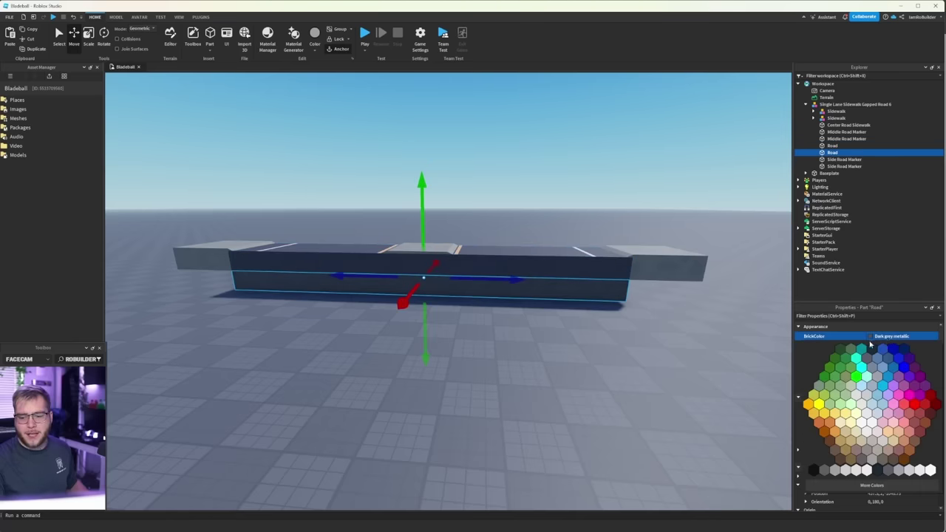
pyautogui.click(843, 375)
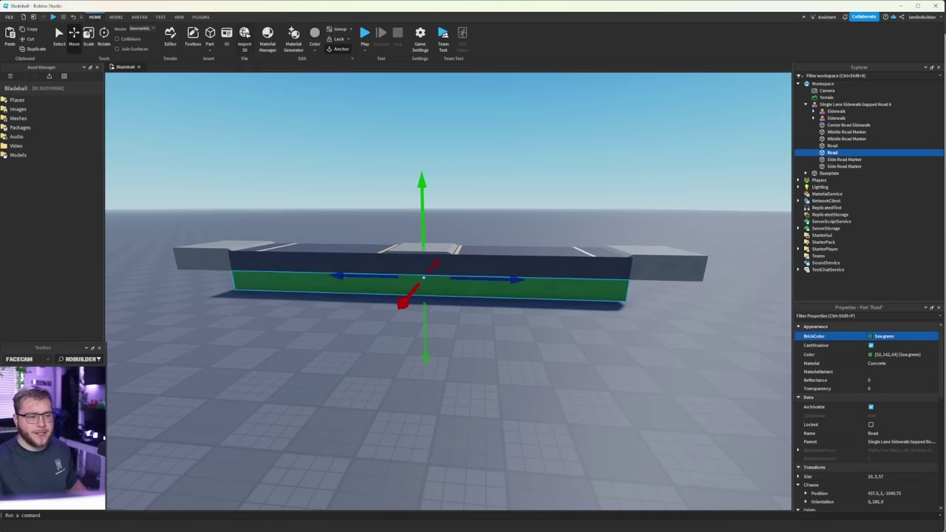
# - Scale the green Road part equally at both ends to a length of 74 studs
pyautogui.hotkey('ctrl', '3')
pyautogui.keyDown('ctrl'); pyautogui.moveTo(642, 291); pyautogui.dragTo(698, 278); pyautogui.keyUp('ctrl')
pyautogui.press('w')
pyautogui.press('d')
pyautogui.moveTo(661, 230); pyautogui.dragTo(662, 233, button='right')
pyautogui.scroll(-5, 661, 233)
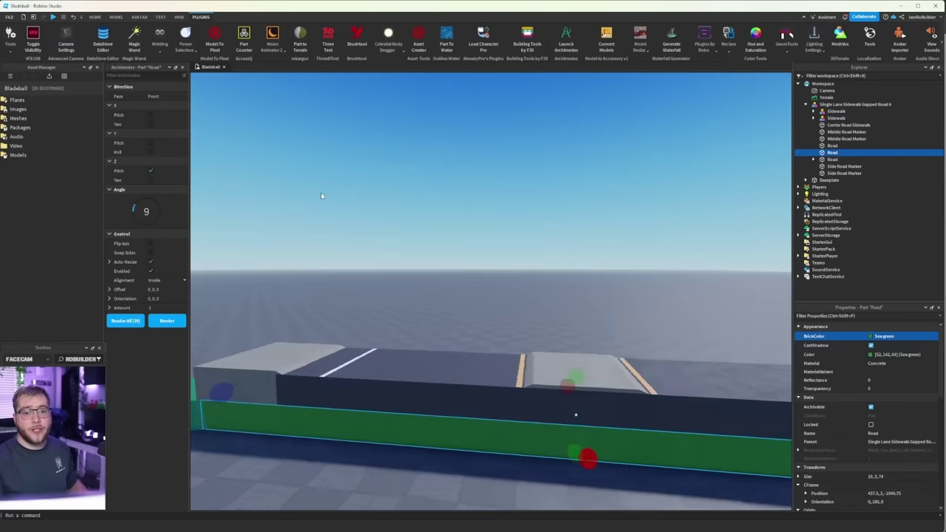
# - Render an Archimedes segment off each end of the green part, enabling Flip Axis and Swap Sides for the second end
pyautogui.moveTo(321, 196); pyautogui.dragTo(320, 196, button='right')
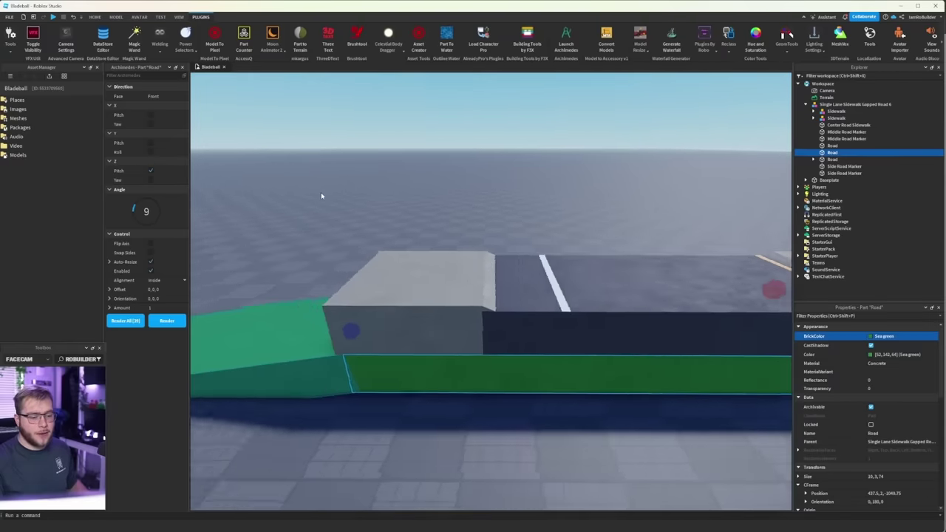
pyautogui.scroll(-5, 321, 196)
pyautogui.click(168, 321)
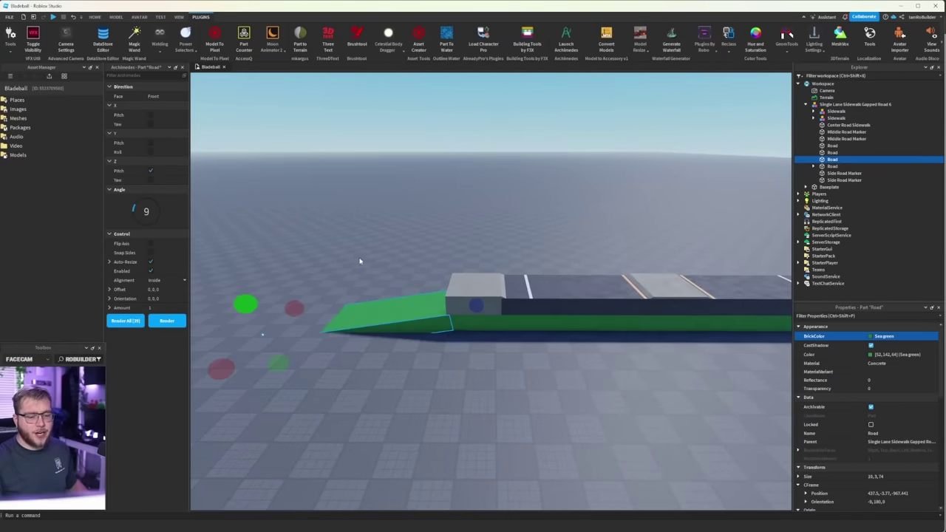
pyautogui.click(151, 245)
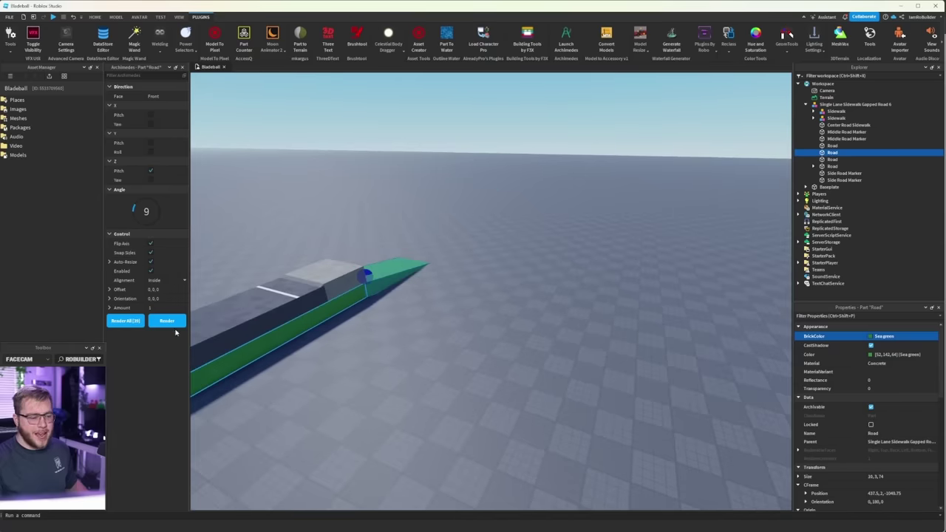
pyautogui.click(167, 321)
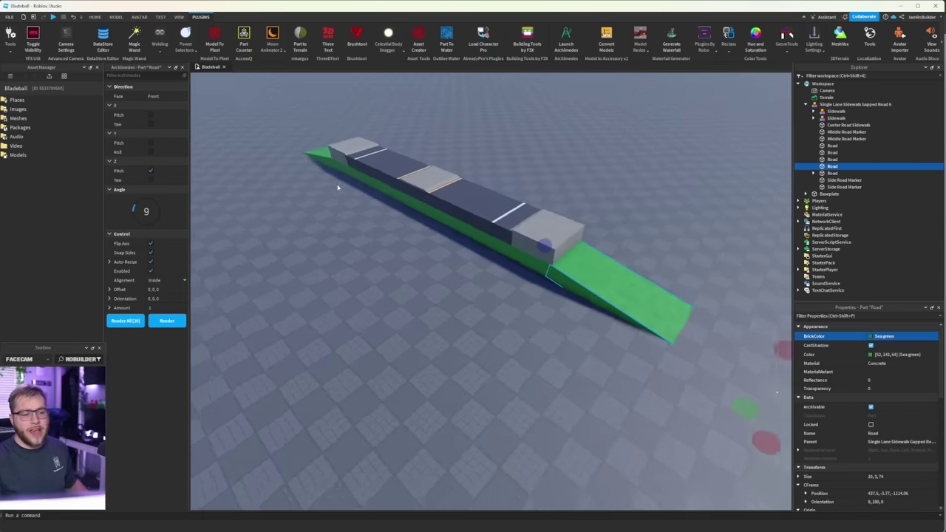
# - Select the whole road model and set its Archimedes direction to Yaw on the X axis
pyautogui.click(420, 190)
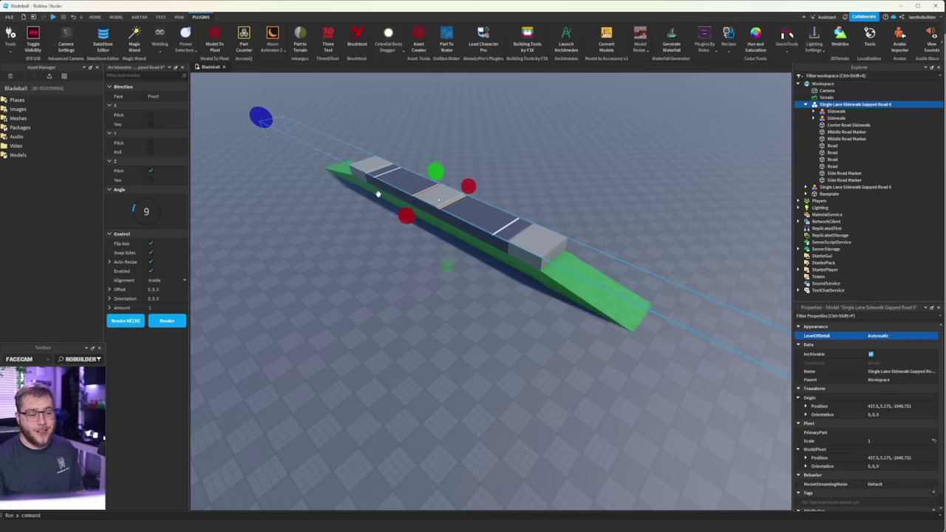
pyautogui.click(656, 244)
pyautogui.click(535, 247)
pyautogui.moveTo(535, 247); pyautogui.dragTo(576, 214, button='right')
pyautogui.scroll(-2, 576, 213)
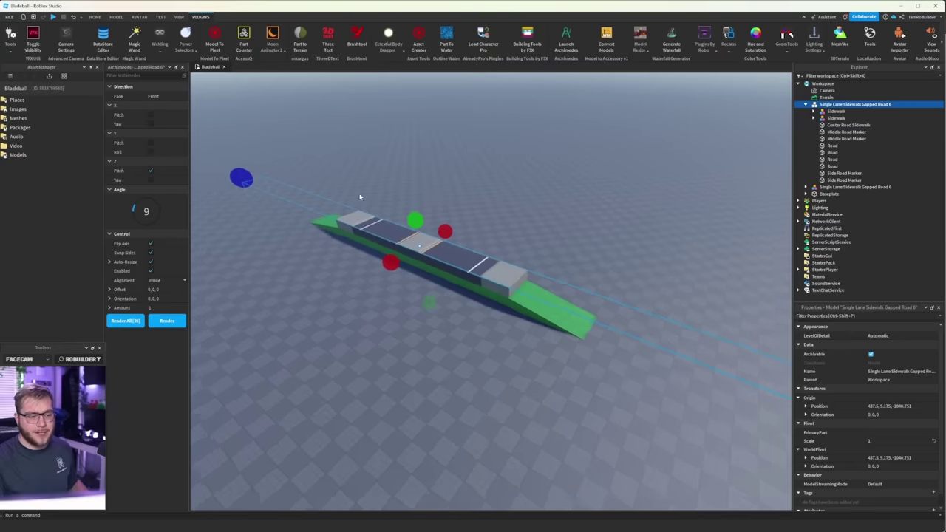
pyautogui.click(152, 116)
pyautogui.click(151, 125)
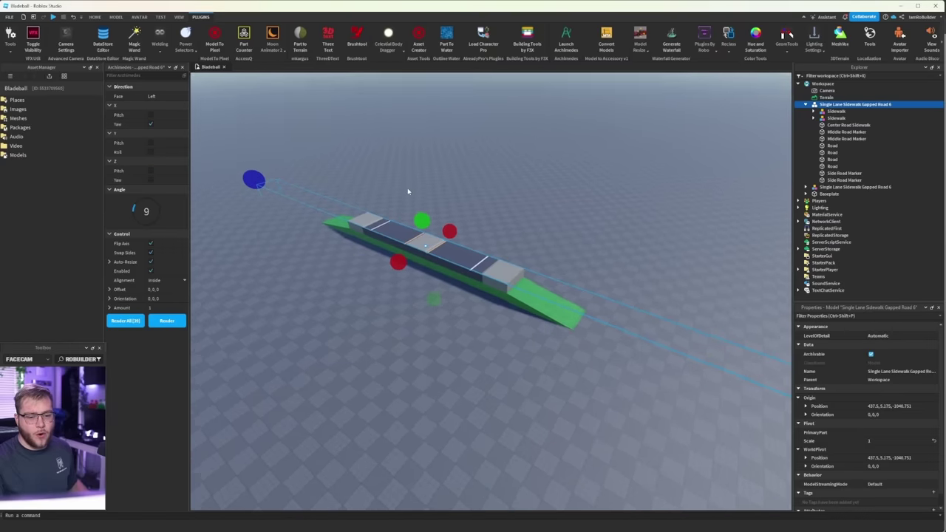
# - Inspect the road's yaw preview, and open and close the Part to Terrain plugin's material palette
pyautogui.press('w')
pyautogui.moveTo(408, 191); pyautogui.dragTo(408, 190, button='right')
pyautogui.scroll(-2, 408, 192)
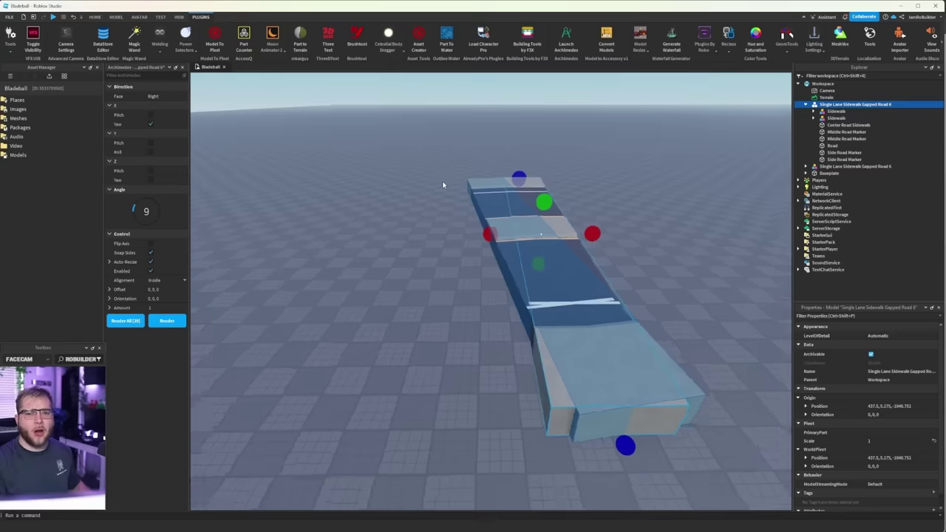
pyautogui.scroll(-1, 433, 179)
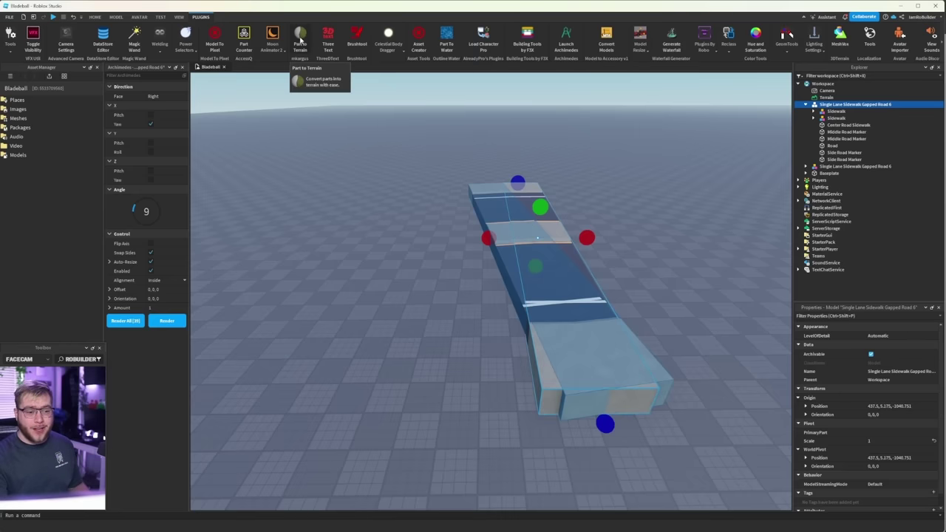
pyautogui.click(300, 41)
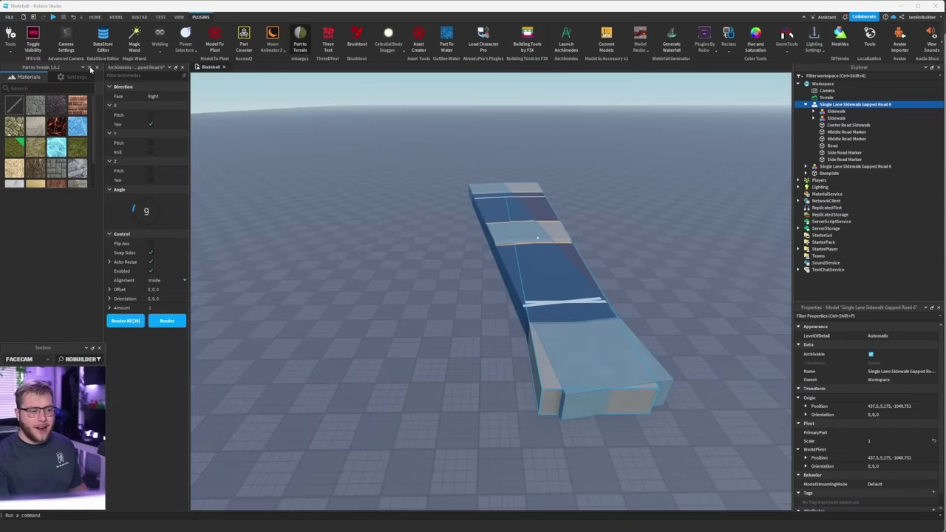
pyautogui.click(95, 67)
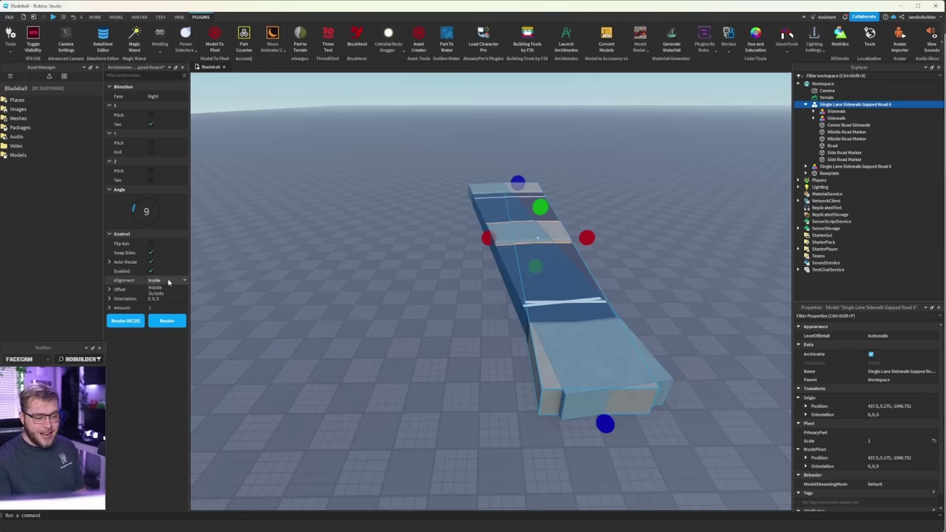
# - Try the Outside alignment for the Archimedes segment and set the alignment back to Inside
pyautogui.click(109, 262)
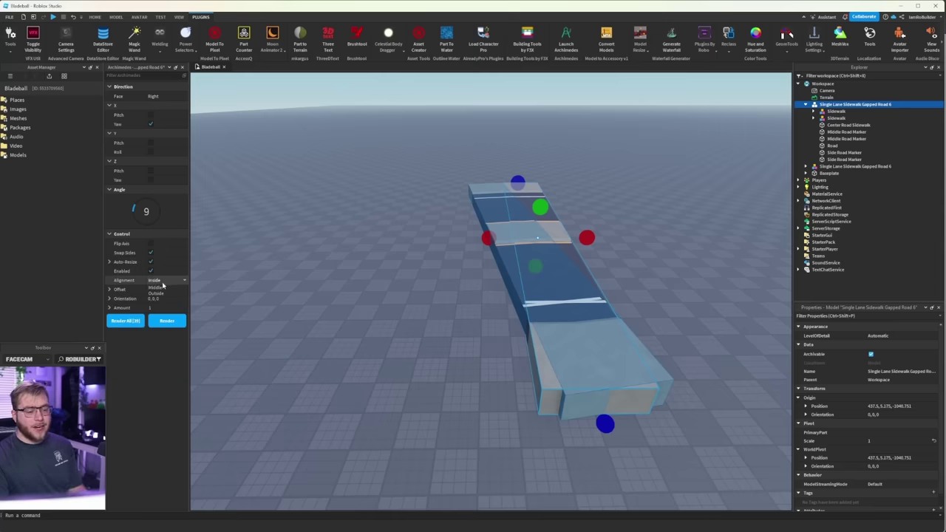
pyautogui.click(164, 296)
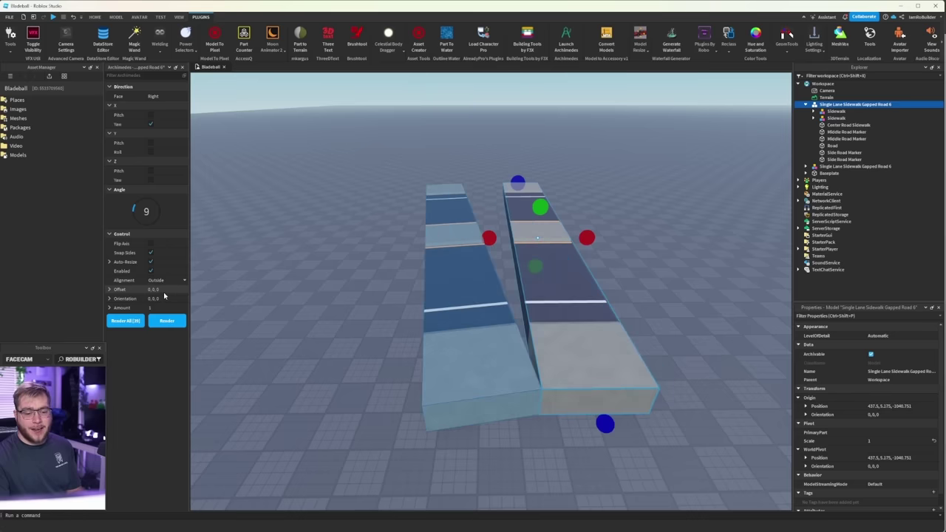
pyautogui.click(164, 283)
pyautogui.click(162, 288)
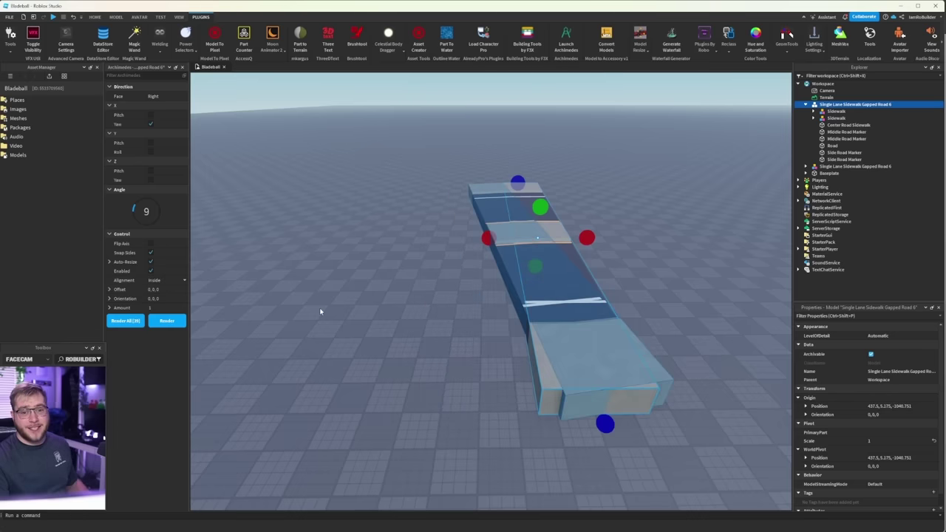
# - Set the Archimedes direction to Pitch on the X axis and render repeated road segments into an upward curve
pyautogui.click(151, 116)
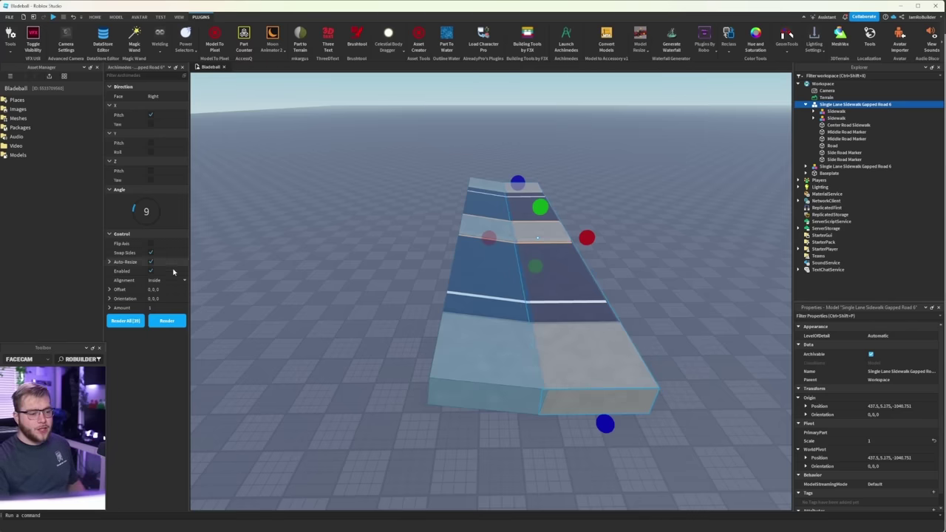
pyautogui.click(166, 321)
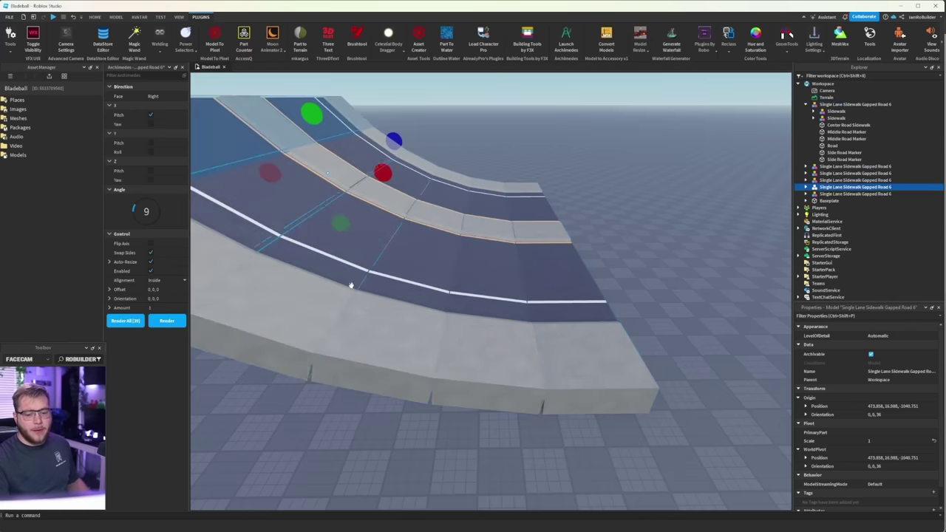
pyautogui.moveTo(348, 281); pyautogui.dragTo(471, 343, button='right')
pyautogui.scroll(3, 472, 340)
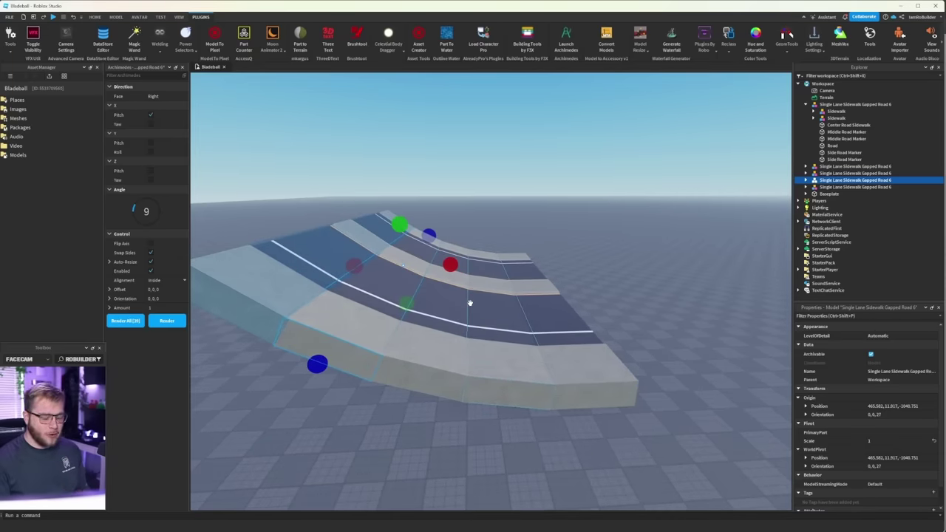
# - Enable Flip Axis and render further pitched road segments so the top of the slope levels out
pyautogui.click(162, 322)
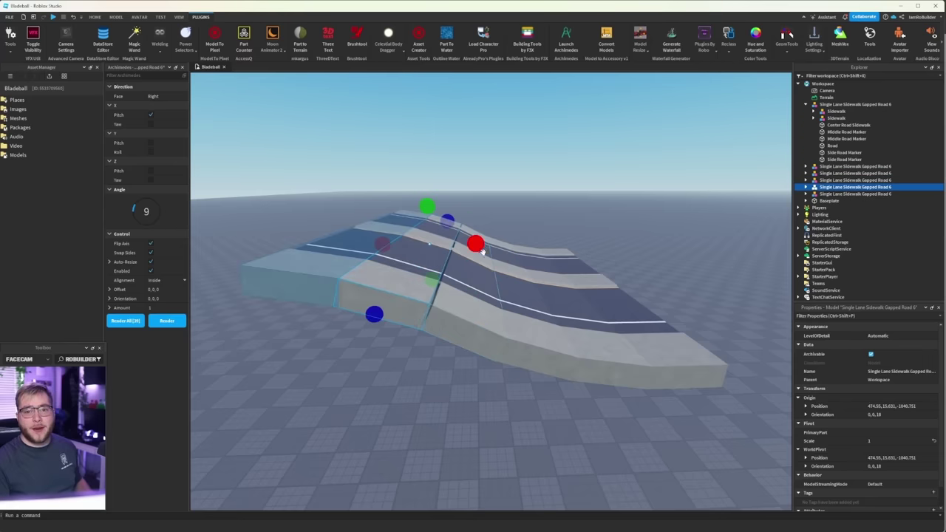
pyautogui.scroll(3, 482, 252)
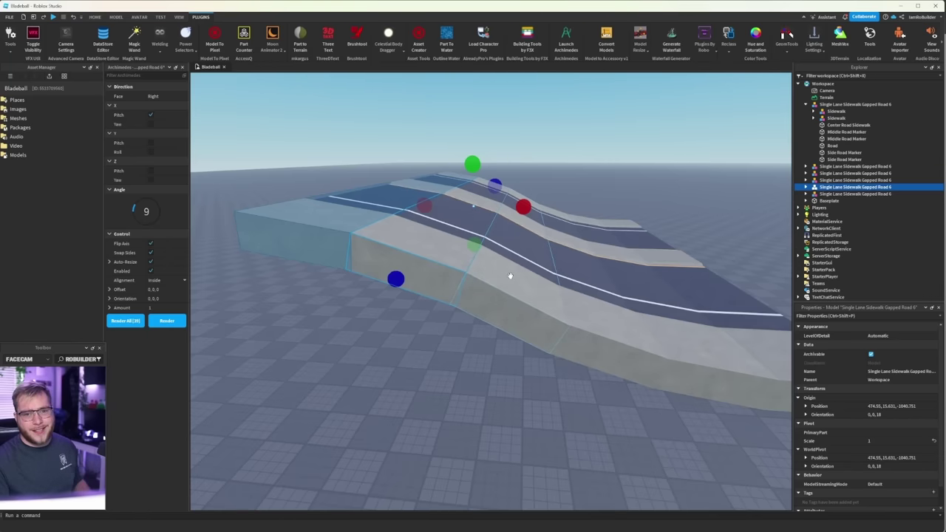
pyautogui.click(169, 321)
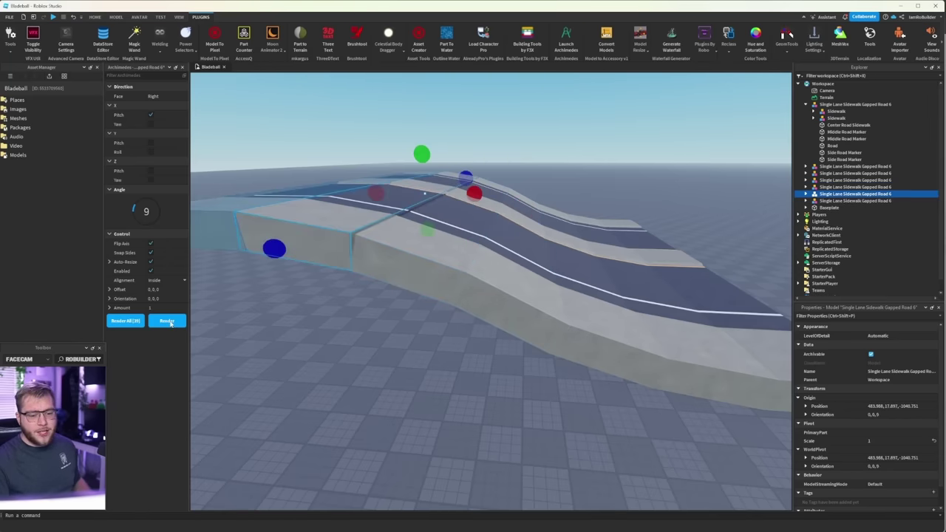
pyautogui.moveTo(525, 205); pyautogui.dragTo(525, 204, button='right')
pyautogui.press('w')
pyautogui.press('w')
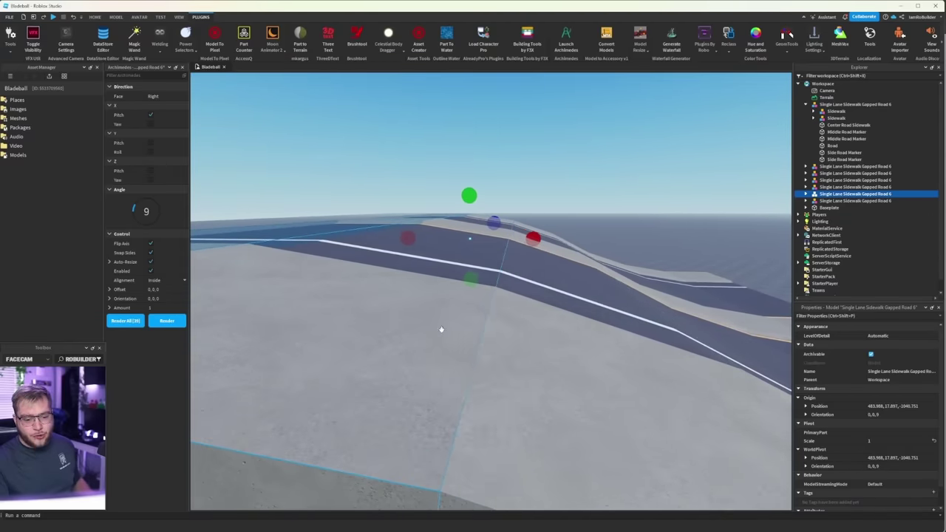
pyautogui.press('s')
pyautogui.moveTo(547, 248); pyautogui.dragTo(548, 251, button='right')
pyautogui.press('a')
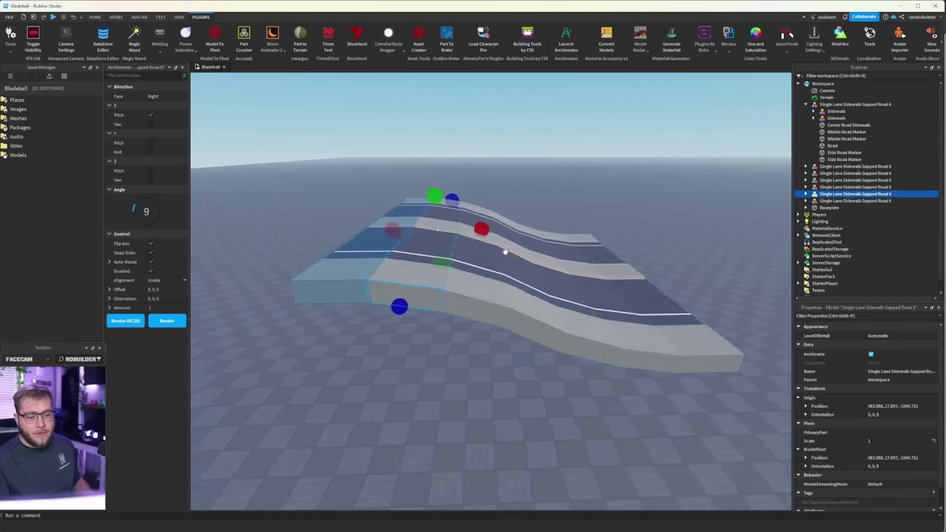
pyautogui.click(168, 322)
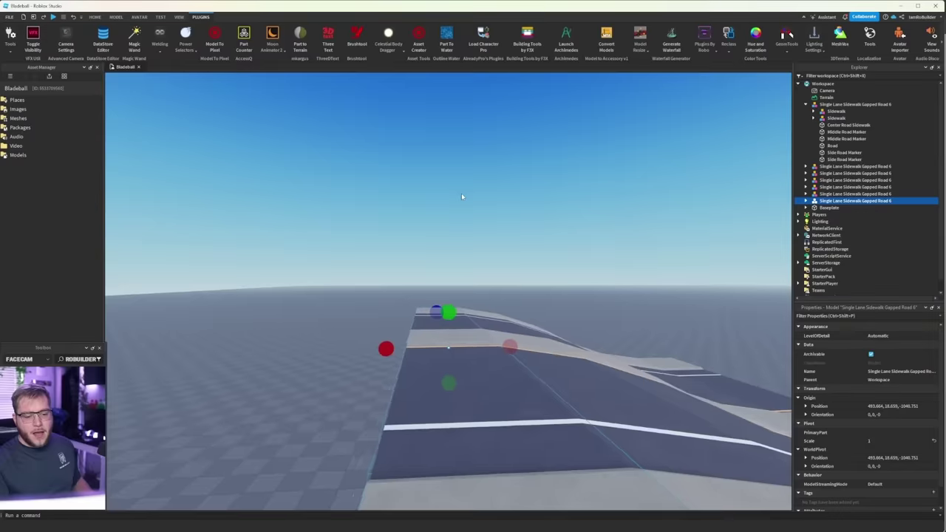
# - Lengthen the near sidewalk and the road surface of the topmost segment outward along the road direction
pyautogui.moveTo(461, 193); pyautogui.dragTo(475, 221, button='right')
pyautogui.press('s')
pyautogui.keyDown('alt'); pyautogui.click(479, 306); pyautogui.keyUp('alt')
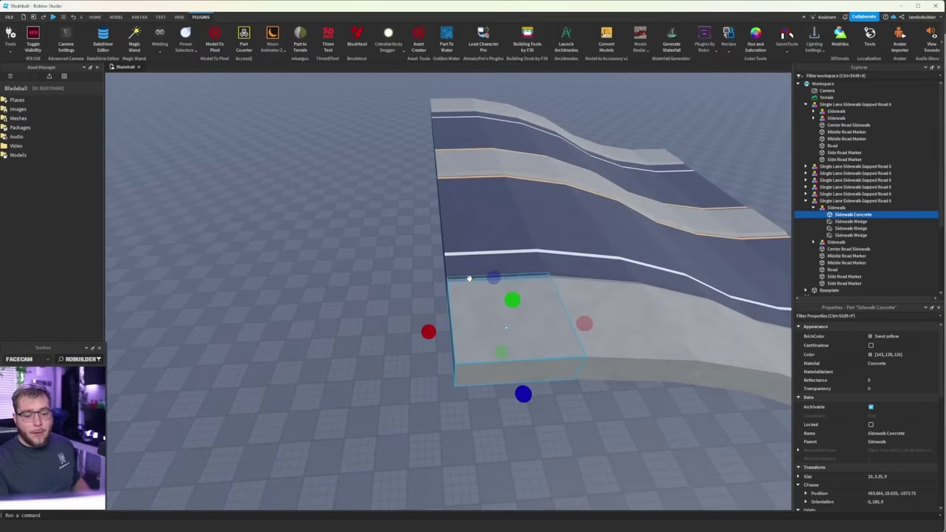
pyautogui.click(325, 212)
pyautogui.keyDown('alt'); pyautogui.click(492, 330); pyautogui.keyUp('alt')
pyautogui.keyDown('alt'); pyautogui.click(480, 221); pyautogui.keyUp('alt')
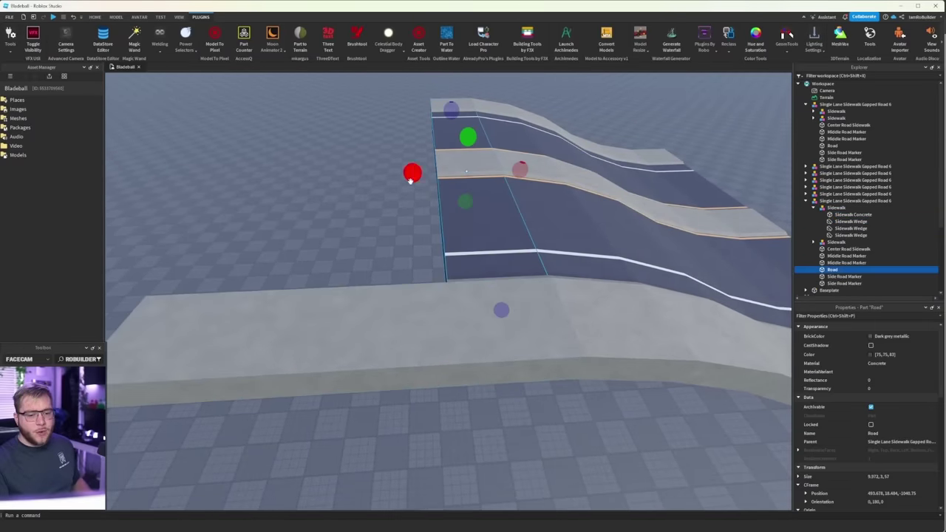
pyautogui.press('a')
pyautogui.moveTo(410, 179); pyautogui.dragTo(335, 175)
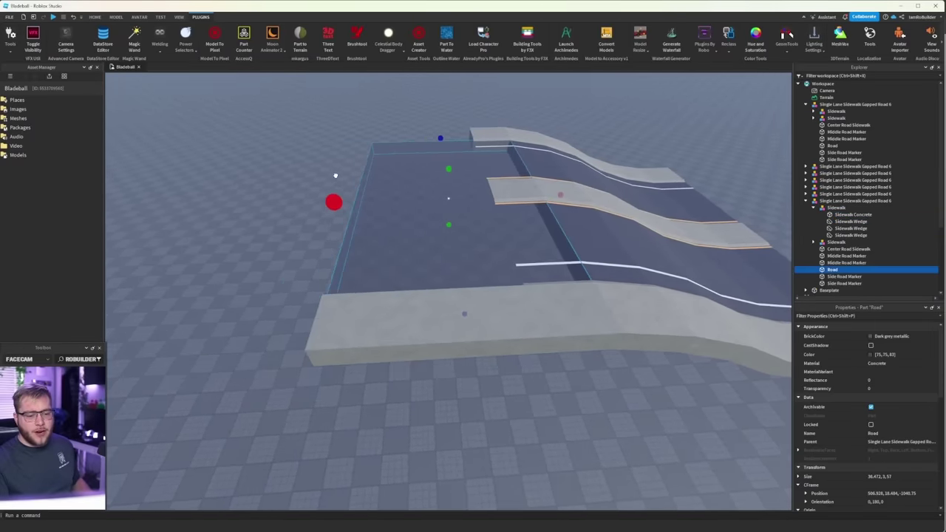
# - Stretch the center sidewalk, the far sidewalk and its wedge outward to match the extended top road surface
pyautogui.click(495, 192)
pyautogui.moveTo(452, 189); pyautogui.dragTo(338, 194)
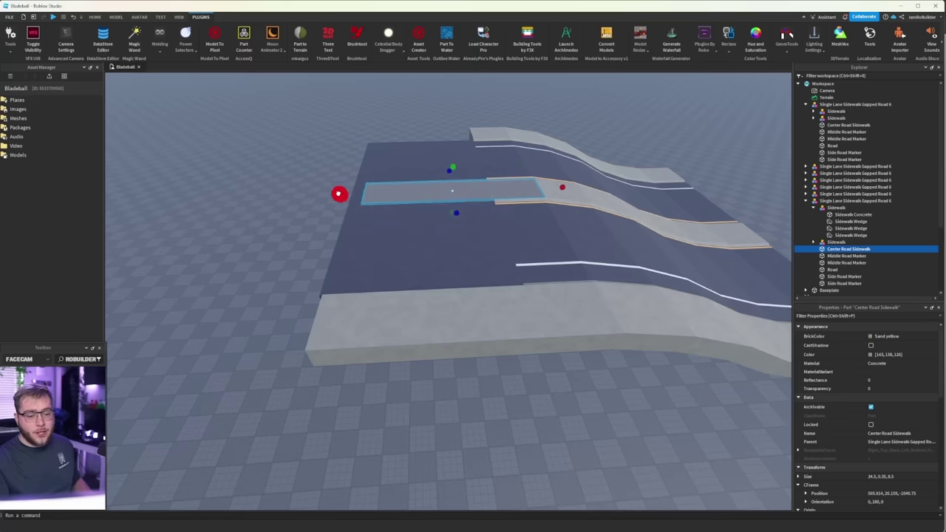
pyautogui.keyDown('alt'); pyautogui.click(493, 135); pyautogui.keyUp('alt')
pyautogui.moveTo(457, 139); pyautogui.dragTo(355, 137)
pyautogui.click(493, 141)
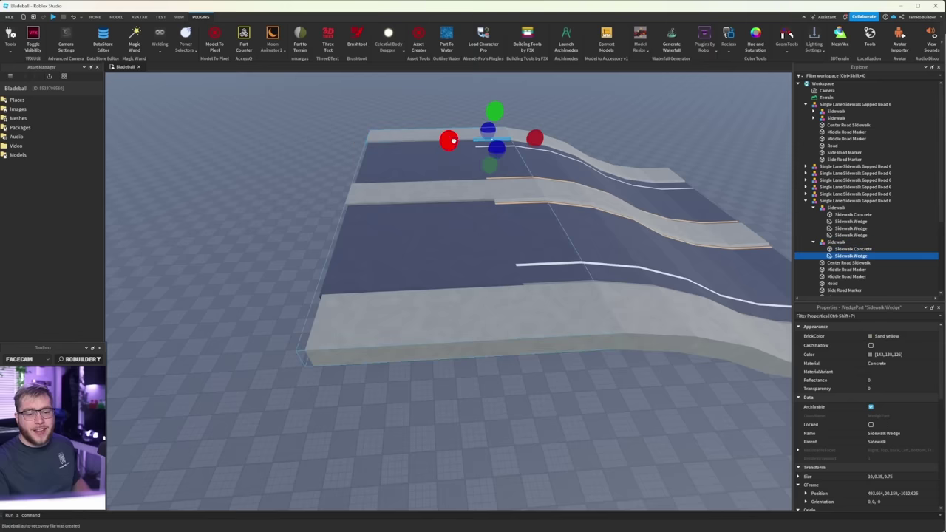
pyautogui.moveTo(445, 141); pyautogui.dragTo(367, 140)
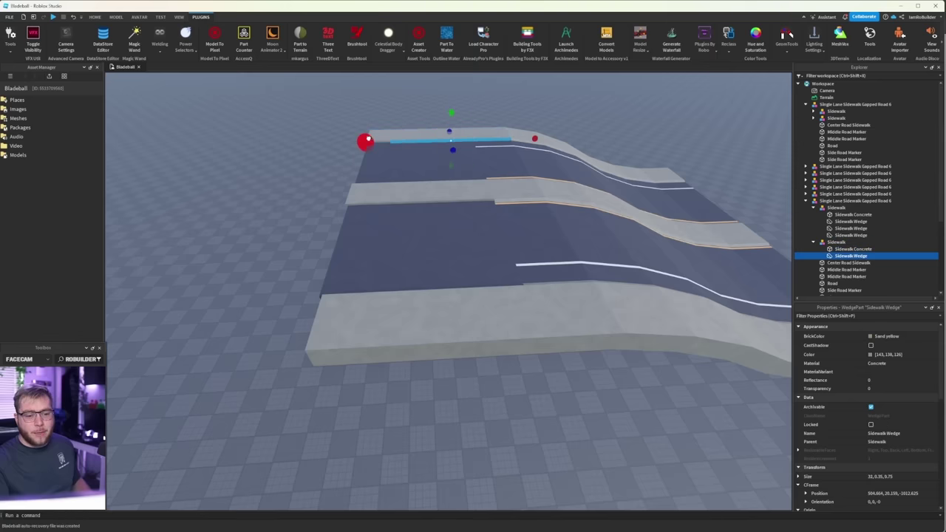
# - Extend the top segment's remaining sidewalk wedges, middle road markers and side road markers to match the lengthened road, about 37.5 studs long
pyautogui.click(500, 145)
pyautogui.moveTo(450, 145); pyautogui.dragTo(408, 148)
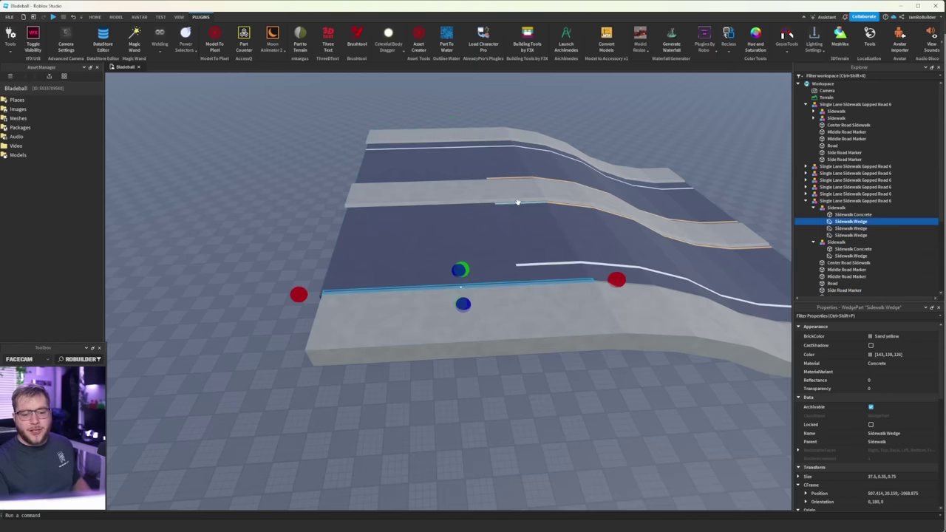
pyautogui.keyDown('alt'); pyautogui.click(517, 203); pyautogui.keyUp('alt')
pyautogui.moveTo(471, 204); pyautogui.dragTo(397, 207)
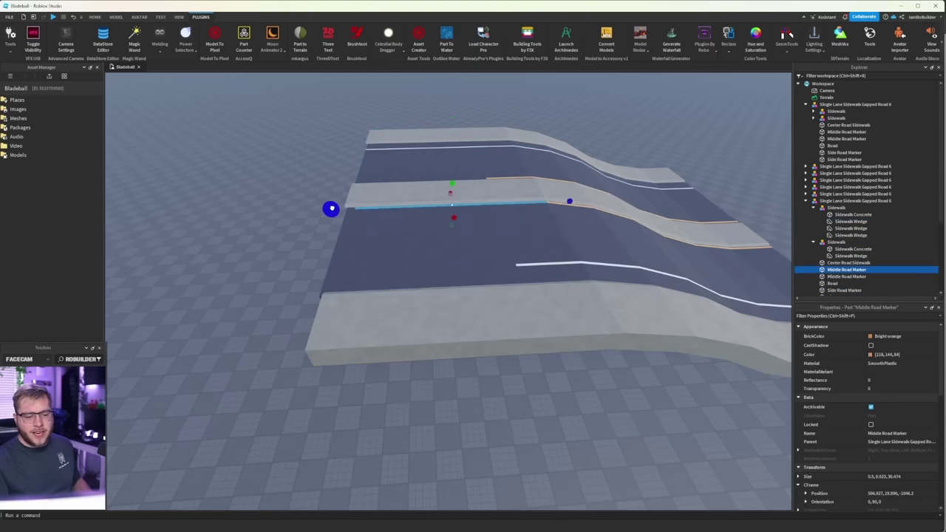
pyautogui.click(503, 179)
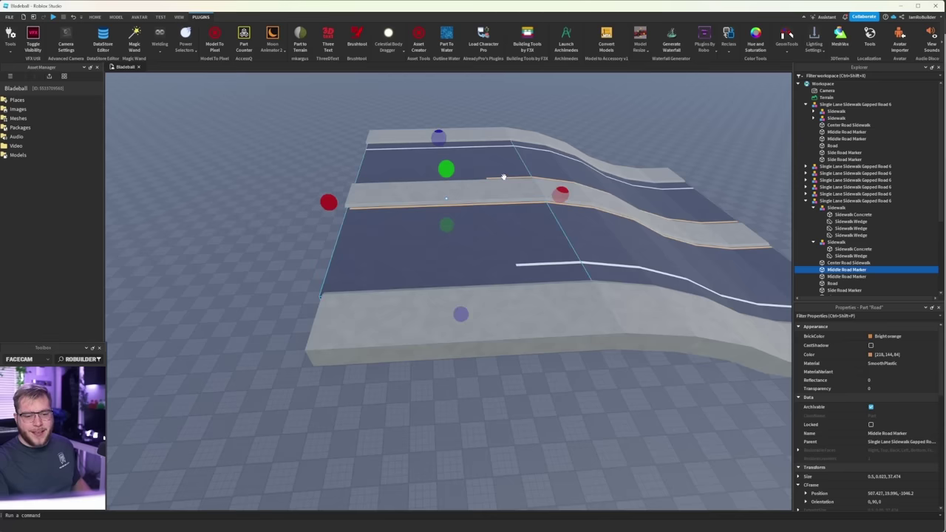
pyautogui.moveTo(460, 177); pyautogui.dragTo(328, 184)
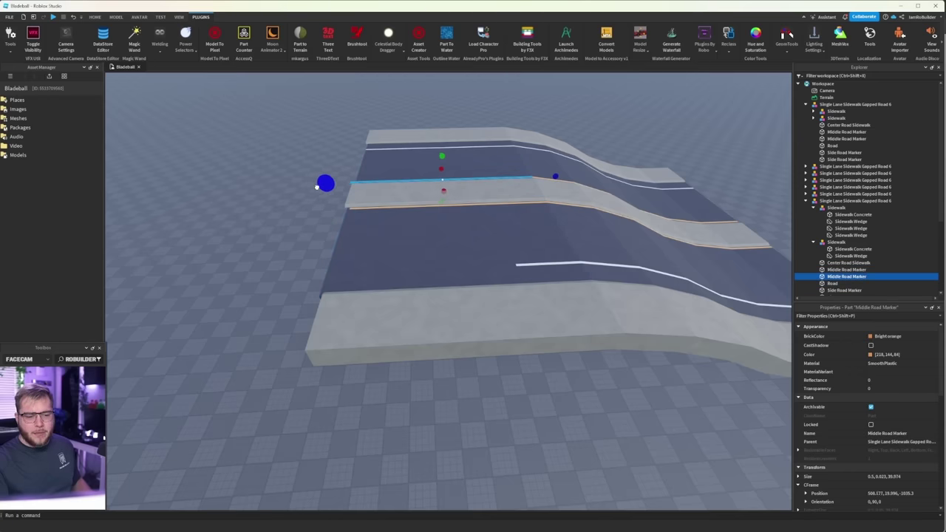
pyautogui.click(520, 265)
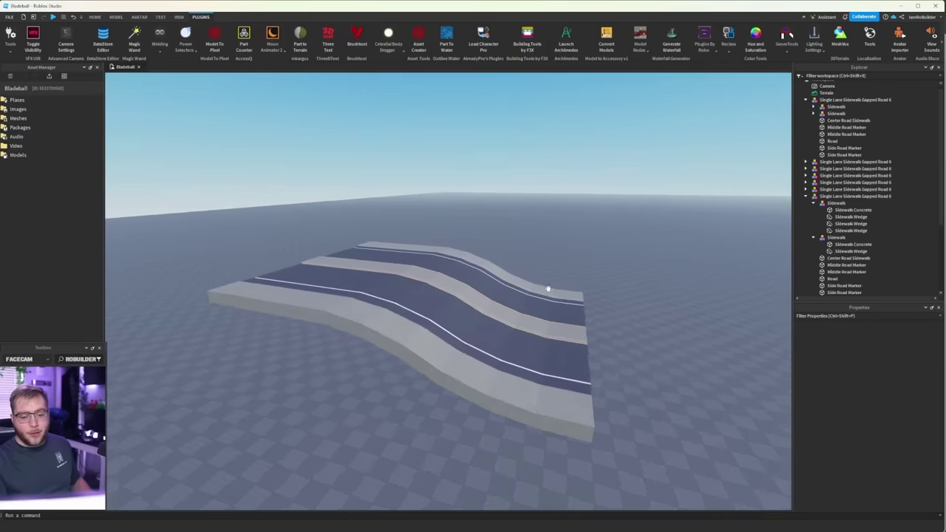
# - Lengthen the parts of the flat bottom road segment outward, away from the slope
pyautogui.press('w')
pyautogui.click(586, 344)
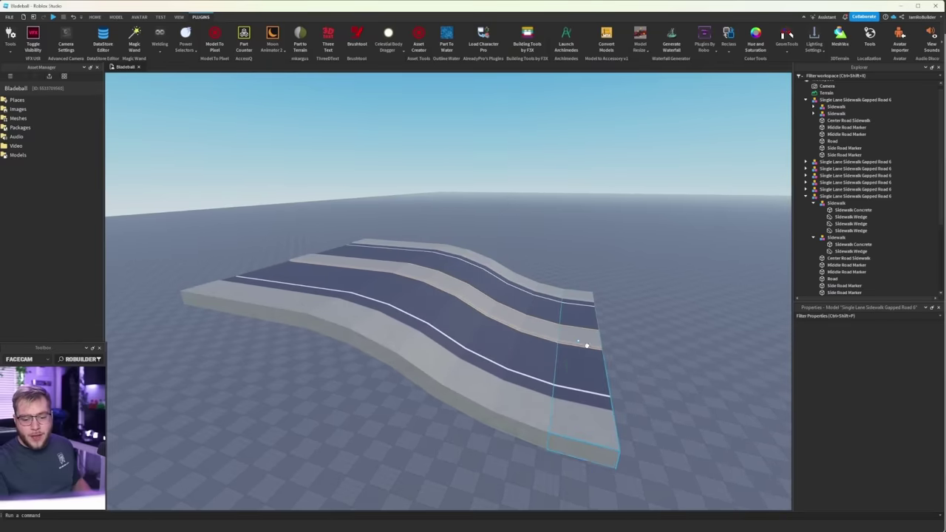
pyautogui.press('d')
pyautogui.moveTo(605, 294); pyautogui.dragTo(607, 298, button='right')
pyautogui.press('w')
pyautogui.moveTo(543, 254); pyautogui.dragTo(540, 251, button='right')
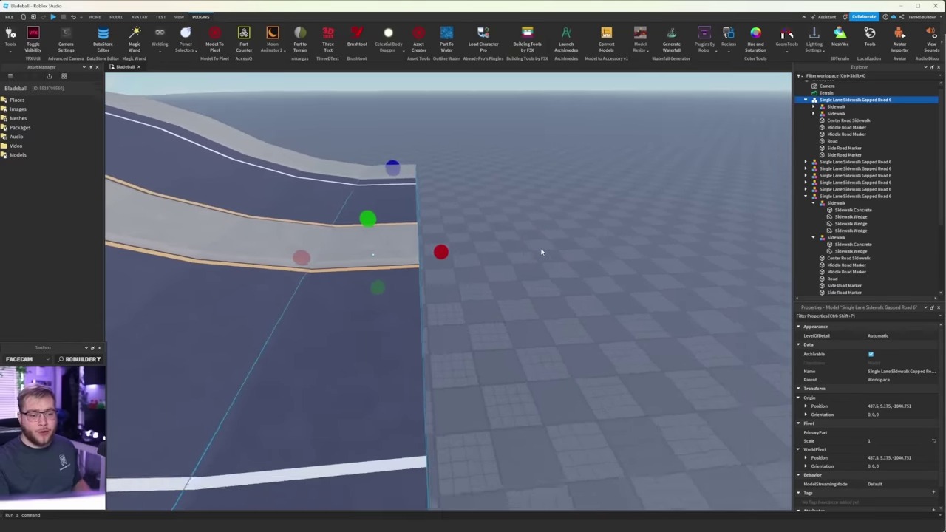
pyautogui.press('s')
pyautogui.keyDown('alt'); pyautogui.click(395, 304); pyautogui.keyUp('alt')
pyautogui.moveTo(439, 266); pyautogui.dragTo(525, 261)
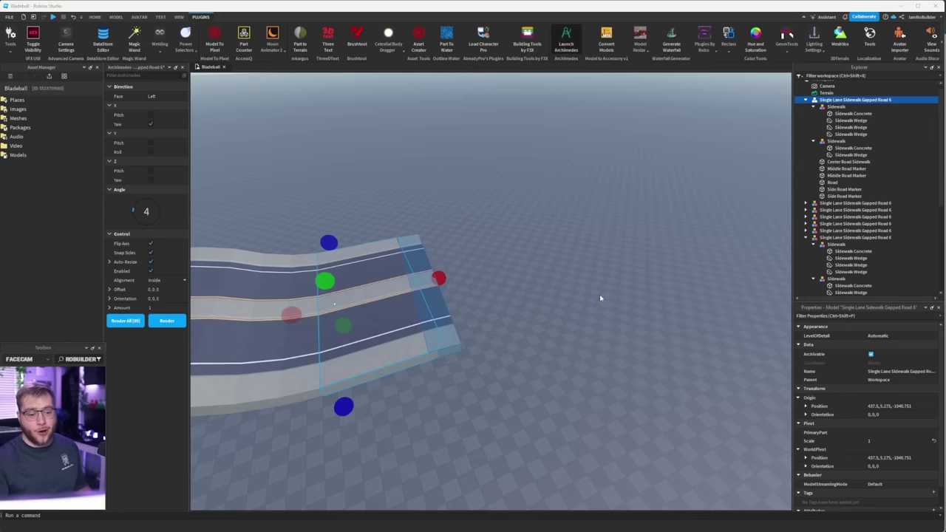
# - Examine the Archimedes preview for the bottom segment with Face Left, Yaw on the X axis and angle 4
pyautogui.moveTo(375, 286); pyautogui.dragTo(458, 312, button='right')
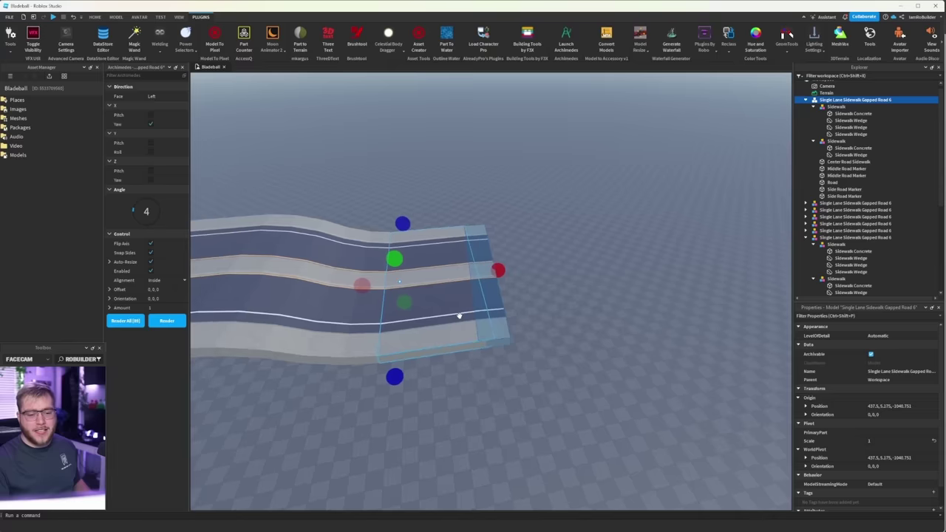
pyautogui.scroll(4, 458, 313)
pyautogui.scroll(2, 458, 313)
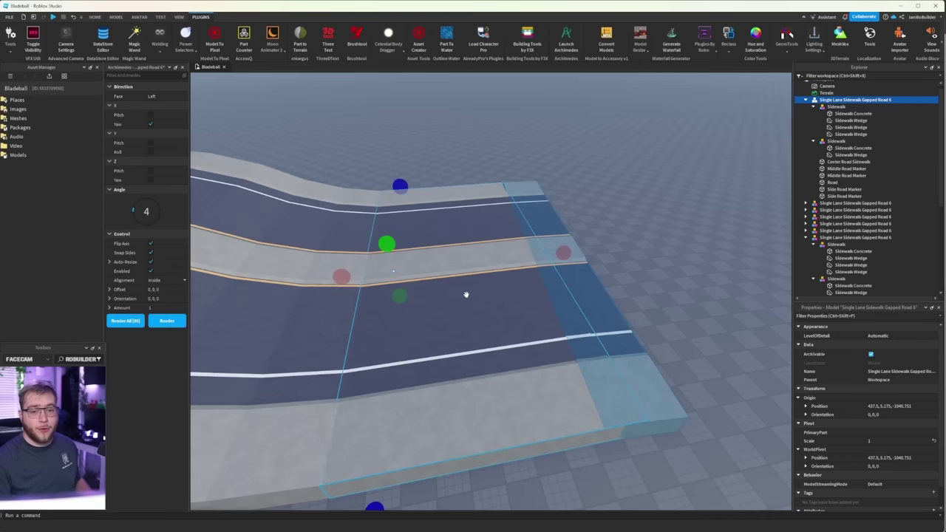
pyautogui.moveTo(466, 295); pyautogui.dragTo(488, 283, button='right')
pyautogui.press('s')
pyautogui.press('w')
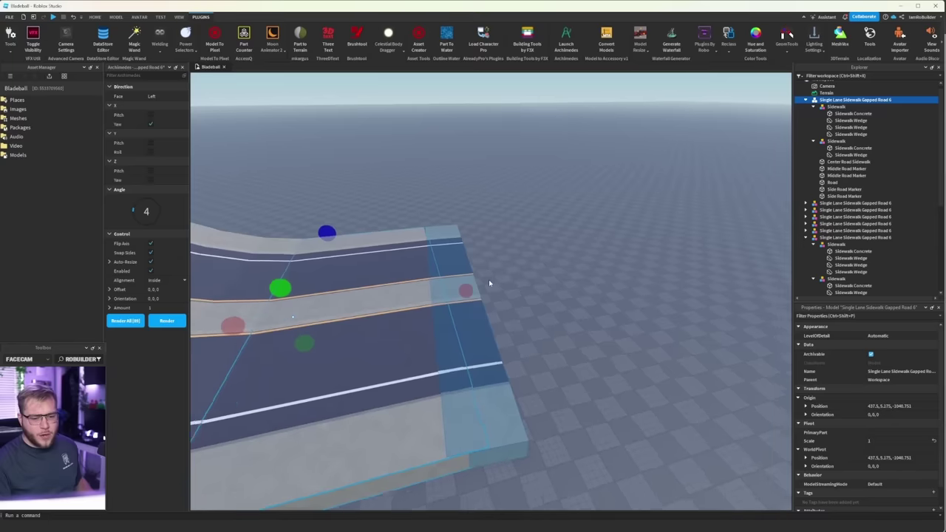
pyautogui.press('s')
pyautogui.press('w')
pyautogui.press('d')
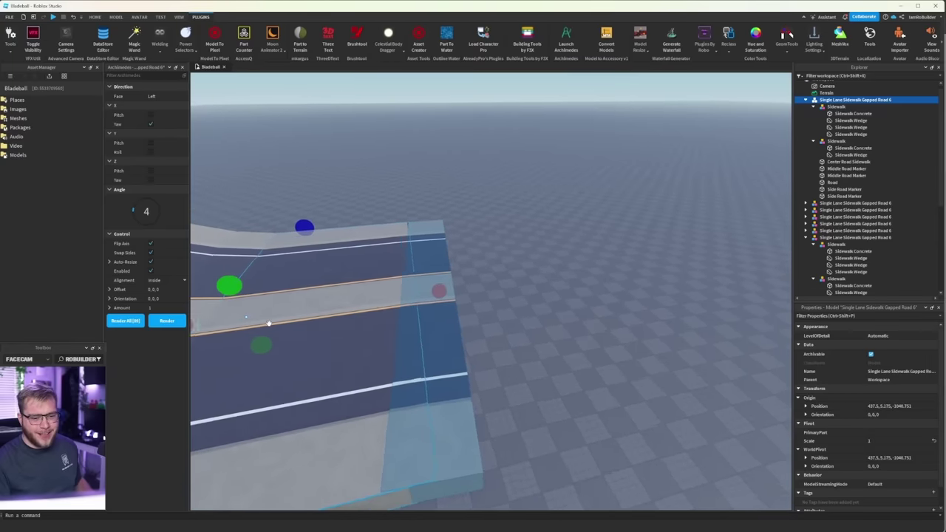
# - Render repeated road segments from the bottom end with X-axis Yaw at angle 4 into a sideways curve
pyautogui.click(168, 321)
pyautogui.click(174, 321)
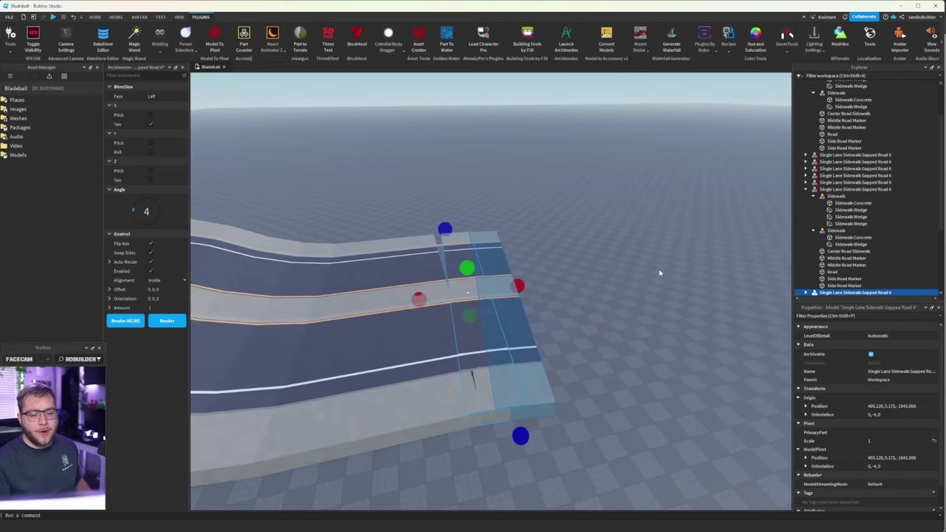
pyautogui.moveTo(481, 271); pyautogui.dragTo(481, 271, button='right')
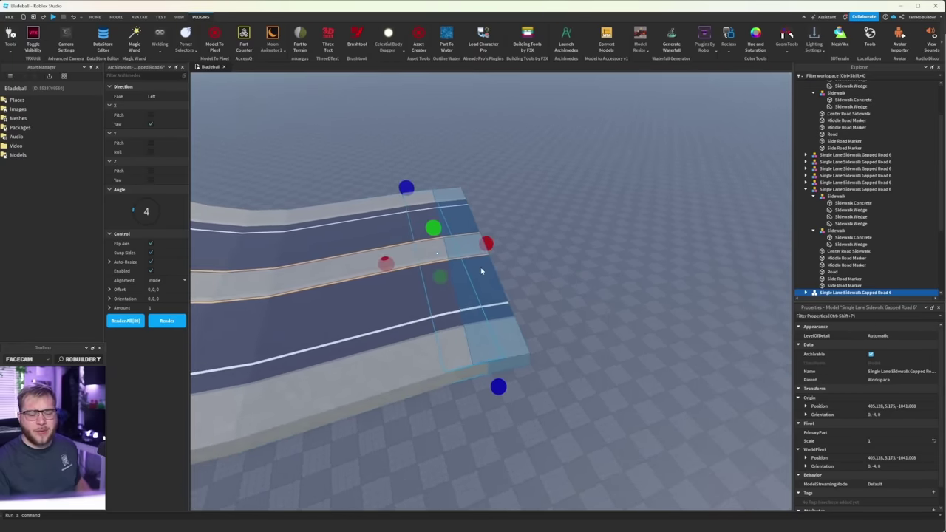
pyautogui.click(174, 324)
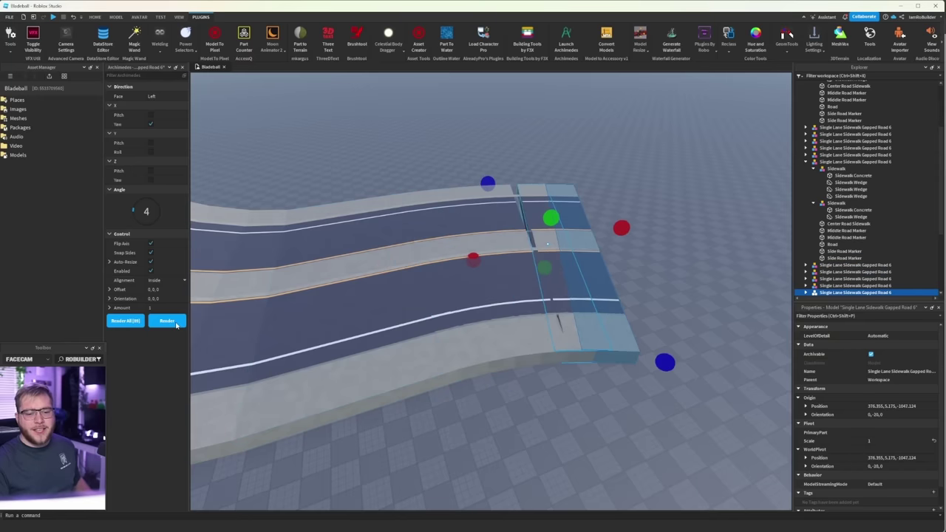
pyautogui.click(174, 324)
pyautogui.click(174, 323)
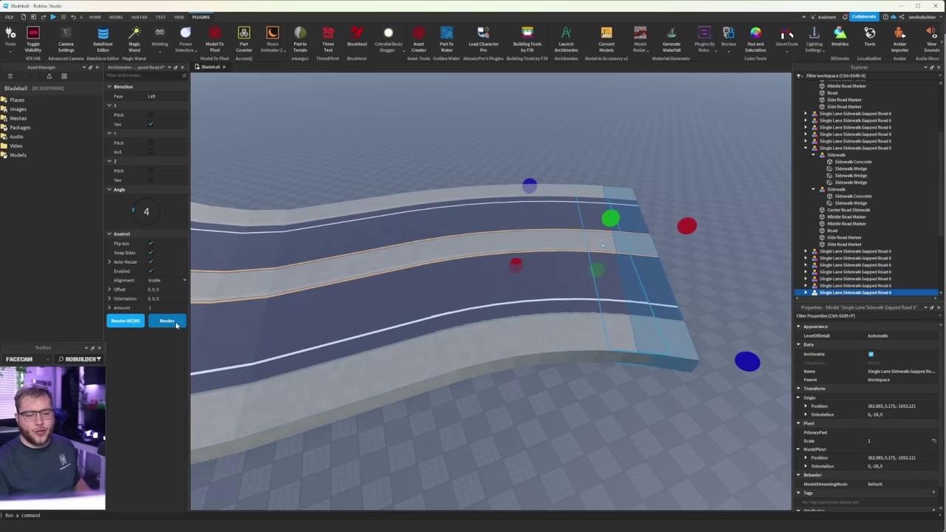
pyautogui.click(175, 323)
pyautogui.click(174, 323)
pyautogui.click(175, 323)
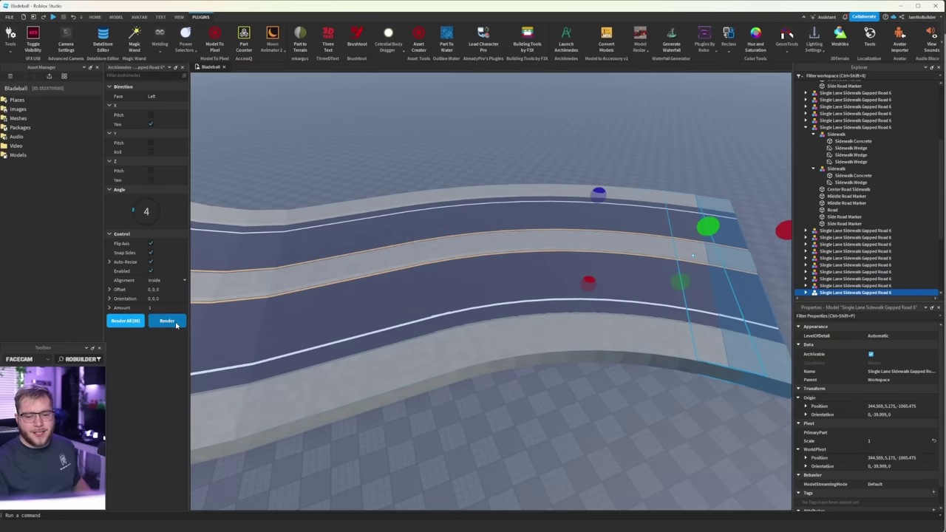
pyautogui.click(175, 323)
# - Turn off Flip Axis and render repeated segments at angle 4 so the road curves in the opposite direction
pyautogui.press('a')
pyautogui.press('w')
pyautogui.moveTo(443, 335); pyautogui.dragTo(509, 215, button='right')
pyautogui.scroll(-10, 532, 213)
pyautogui.press('a')
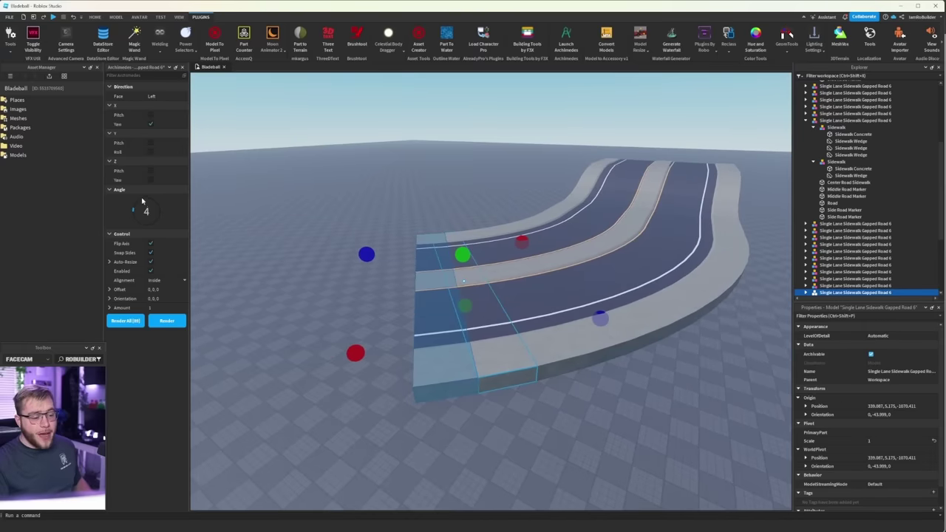
pyautogui.click(152, 245)
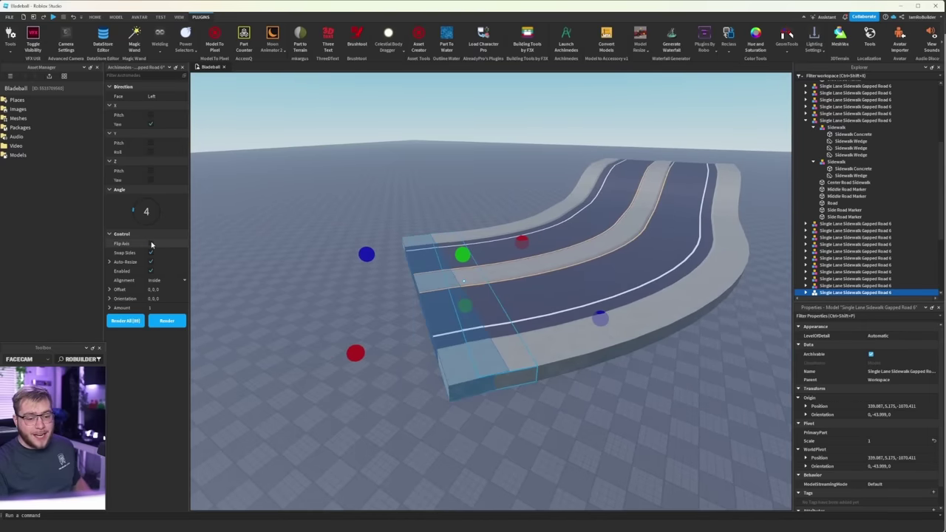
pyautogui.moveTo(376, 259); pyautogui.dragTo(379, 260, button='right')
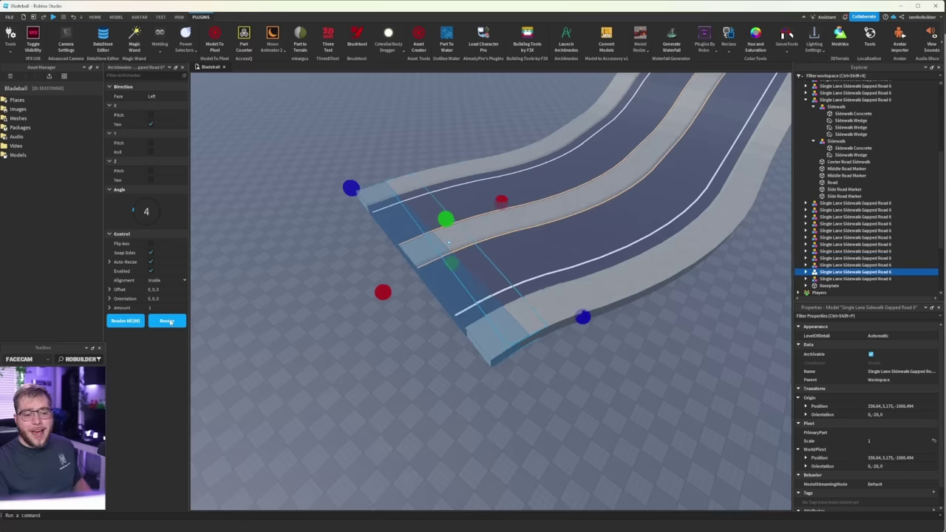
pyautogui.click(167, 321)
pyautogui.click(170, 322)
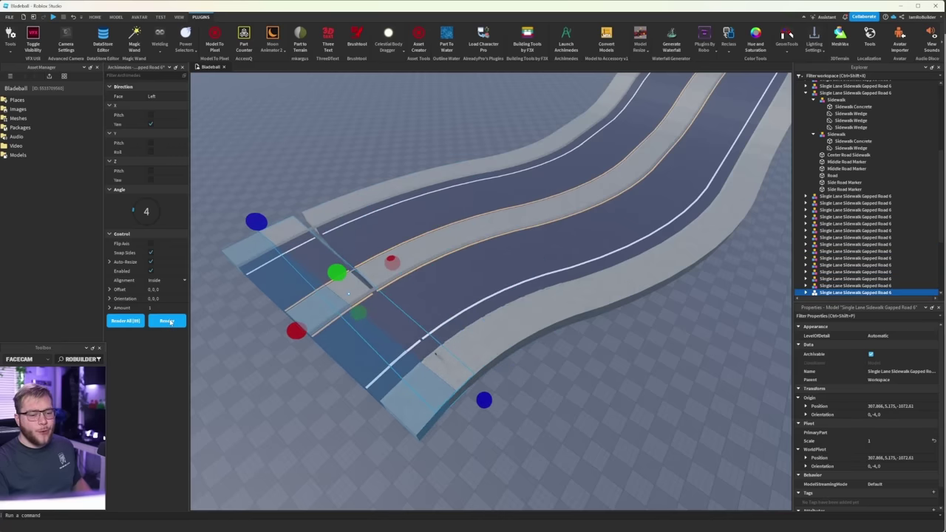
pyautogui.click(171, 322)
pyautogui.click(171, 322)
pyautogui.click(171, 322)
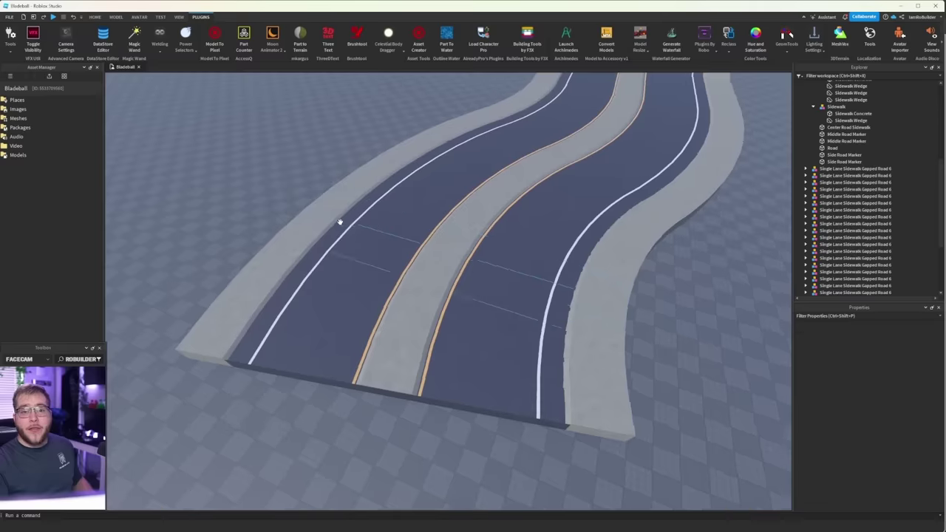
# - Examine the joins between the curved segments up close along the center sidewalk and its orange marker
pyautogui.press('w')
pyautogui.moveTo(426, 343); pyautogui.dragTo(439, 328, button='right')
pyautogui.press('w')
pyautogui.press('w')
pyautogui.press('w')
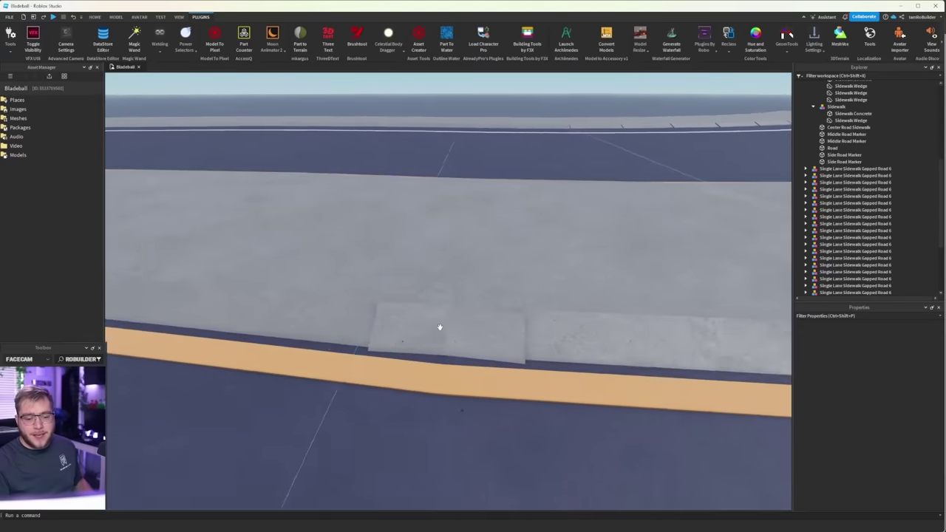
# - Resize the adjoining sidewalk wedges beside the orange marker so they meet without overlapping at the joint between two curved segments
pyautogui.keyDown('alt'); pyautogui.click(424, 340); pyautogui.keyUp('alt')
pyautogui.press('s')
pyautogui.moveTo(353, 355); pyautogui.dragTo(354, 355, button='right')
pyautogui.moveTo(337, 329); pyautogui.dragTo(360, 326)
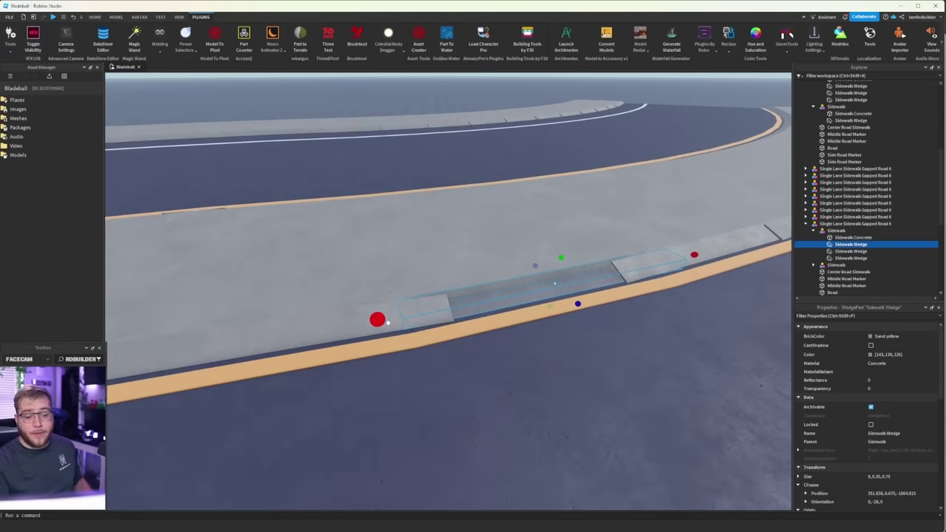
pyautogui.click(356, 323)
pyautogui.moveTo(481, 303); pyautogui.dragTo(443, 308)
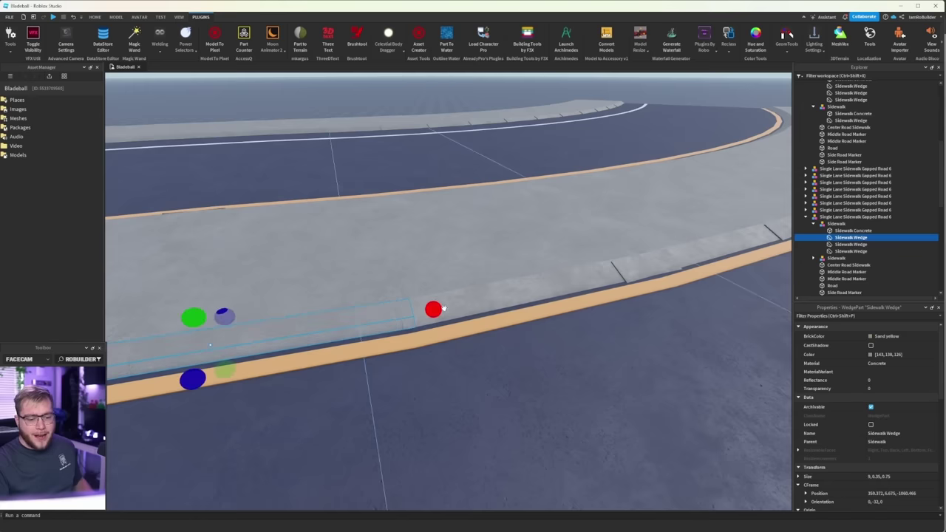
pyautogui.moveTo(555, 283); pyautogui.dragTo(555, 283, button='right')
pyautogui.press('s')
pyautogui.click(549, 283)
# - Switch to the running Roblox game and examine up close how the yellow center line's pieces join at a road bend
pyautogui.press('w')
pyautogui.scroll(5, 555, 275)
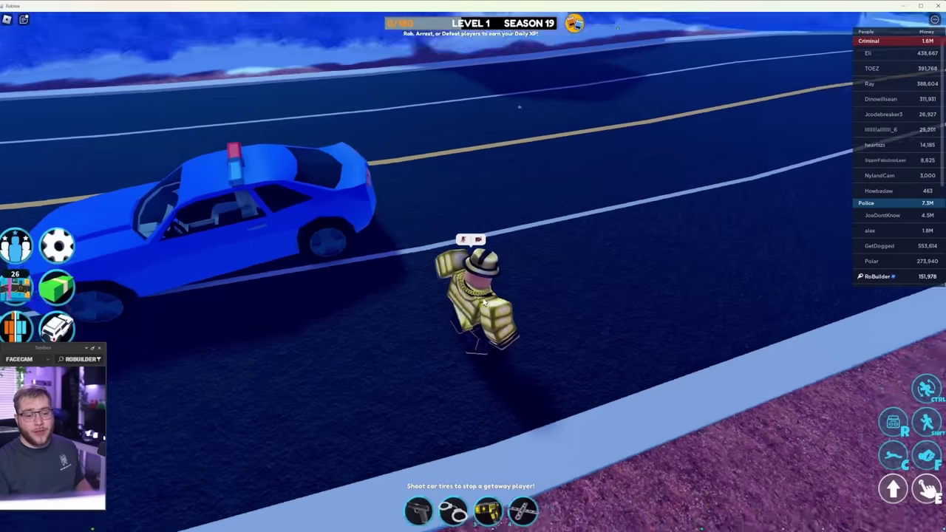
pyautogui.press('d')
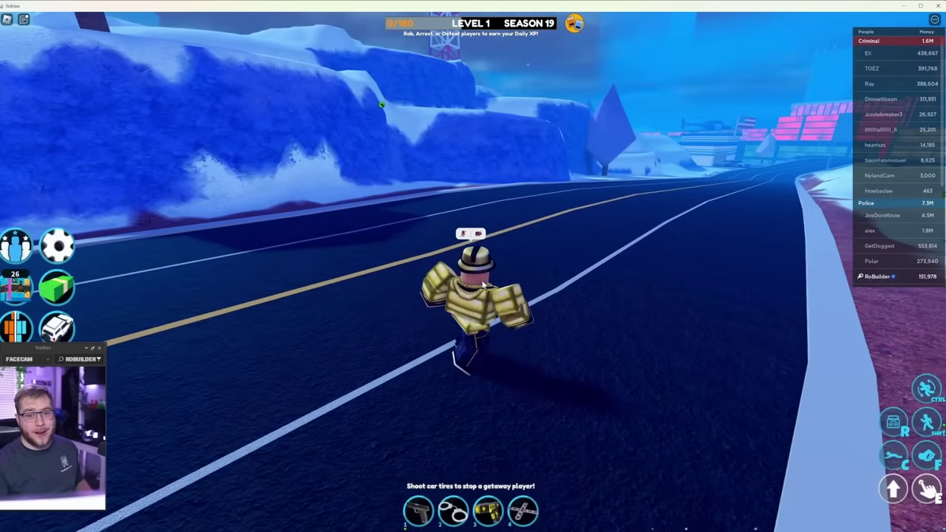
pyautogui.press('a')
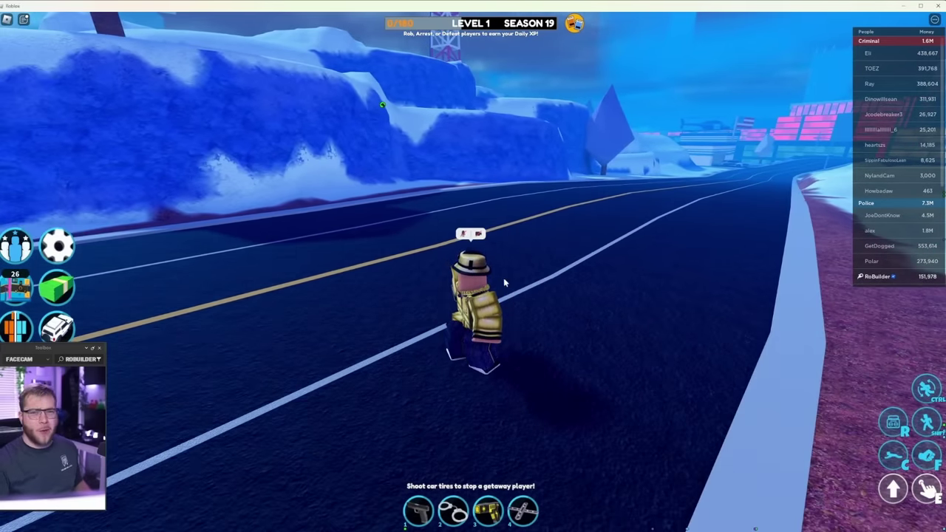
pyautogui.press('w')
pyautogui.moveTo(505, 282); pyautogui.dragTo(504, 277, button='right')
pyautogui.scroll(8, 505, 277)
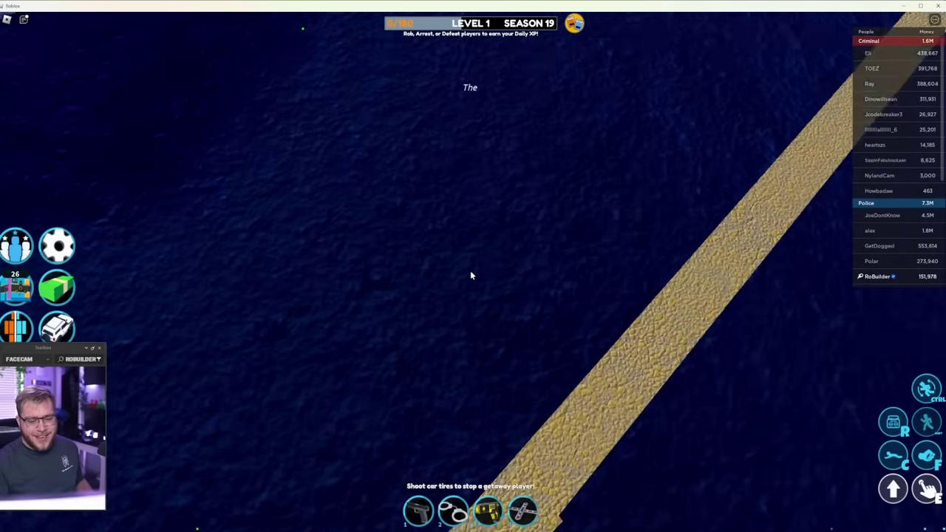
pyautogui.press('d')
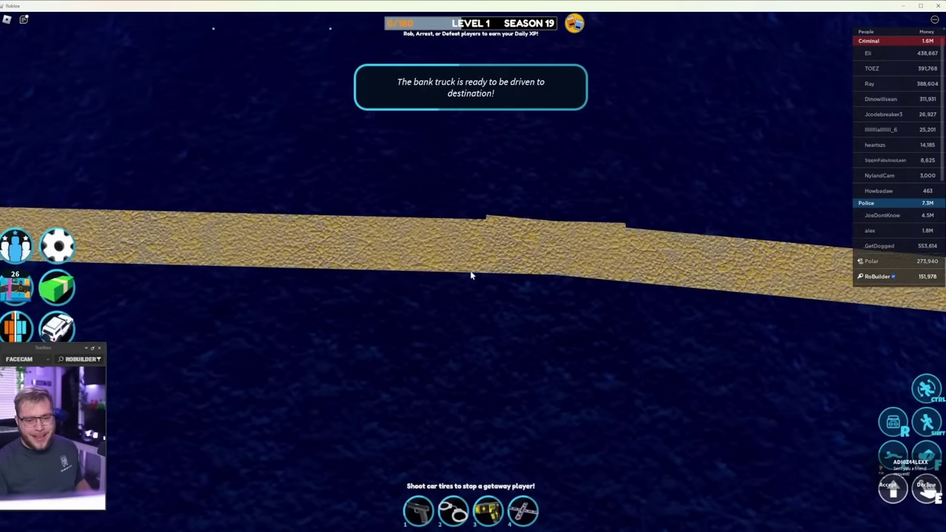
pyautogui.press('d')
pyautogui.press('a')
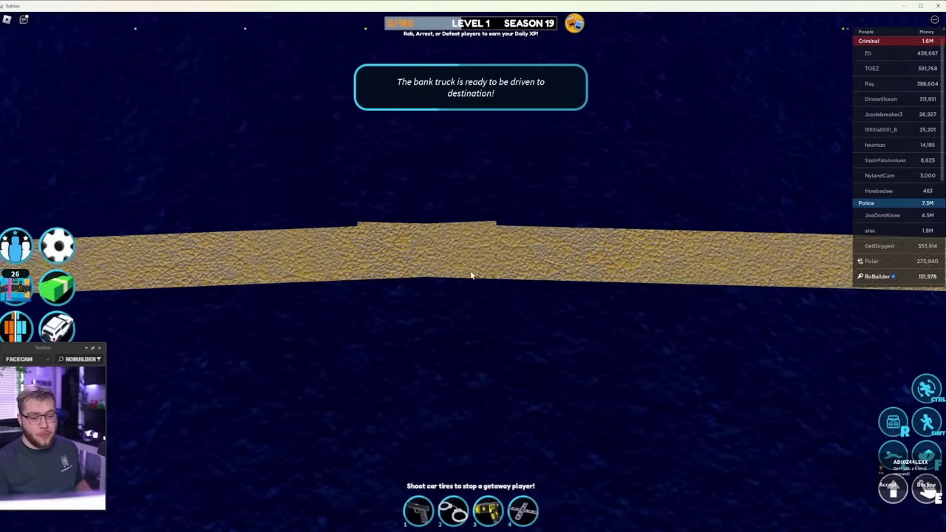
pyautogui.scroll(-8, 470, 275)
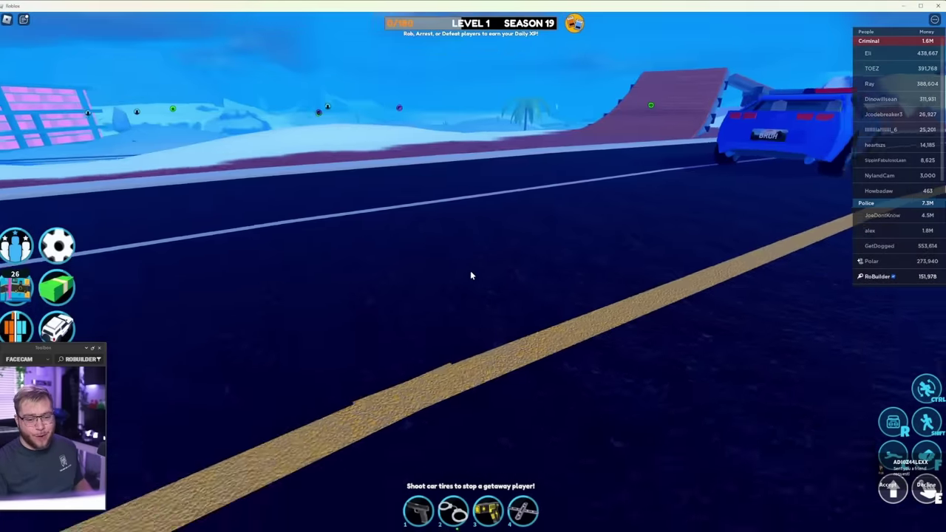
# - Follow the game's road on foot and examine the angled joins in its center line and white side lines
pyautogui.press('w')
pyautogui.press('w')
pyautogui.moveTo(500, 325); pyautogui.dragTo(546, 320, button='right')
pyautogui.press('w')
pyautogui.press('d')
pyautogui.scroll(3, 518, 348)
pyautogui.scroll(2, 527, 351)
pyautogui.press('w')
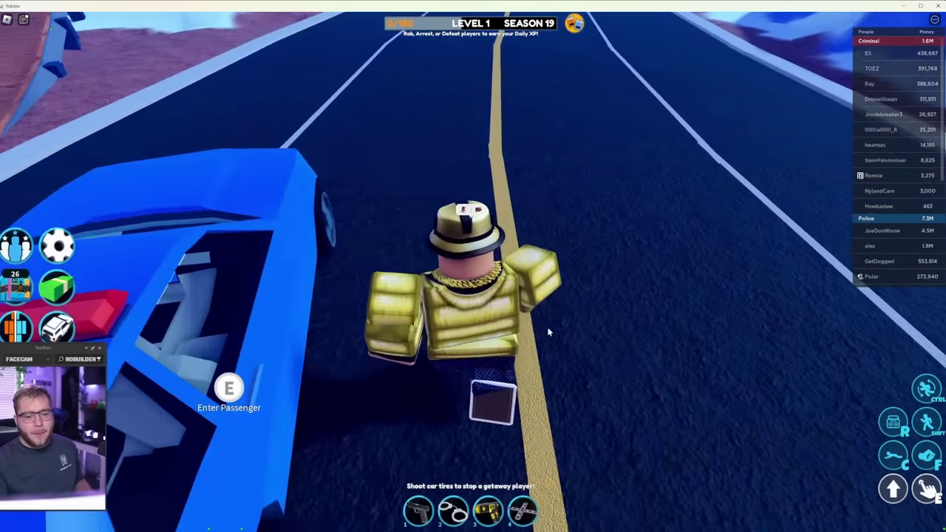
pyautogui.press('w')
pyautogui.press('a')
pyautogui.press('w')
pyautogui.press('w')
# - Return to Roblox Studio and examine the whole S-curved road and the standalone road segment it was built from
pyautogui.press('Tab')
pyautogui.press('w')
pyautogui.scroll(-5, 546, 321)
pyautogui.press('d')
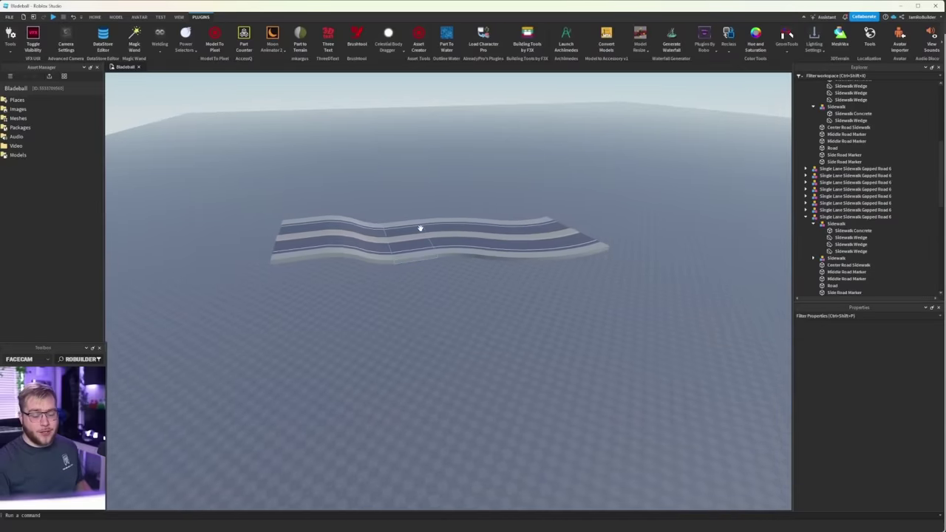
pyautogui.press('a')
pyautogui.press('w')
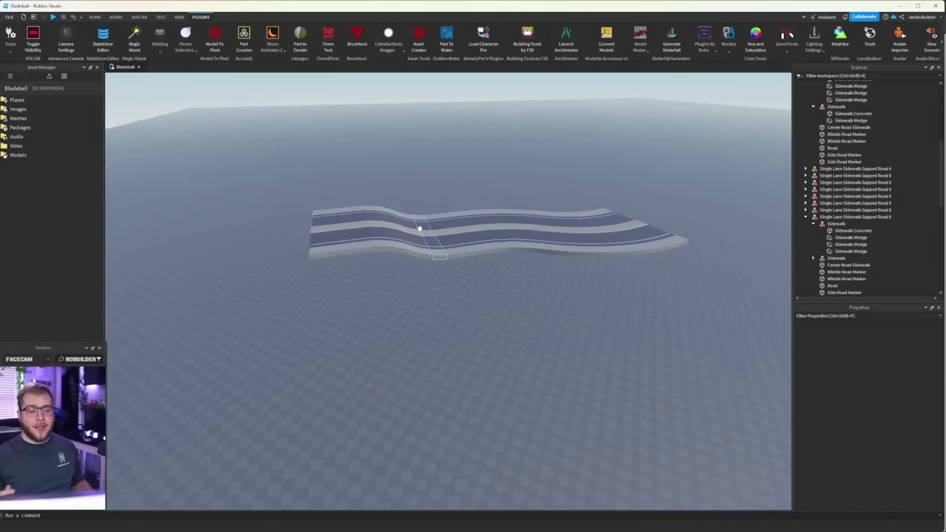
pyautogui.press('d')
pyautogui.press('w')
pyautogui.moveTo(374, 228); pyautogui.dragTo(375, 229, button='right')
pyautogui.click(348, 300)
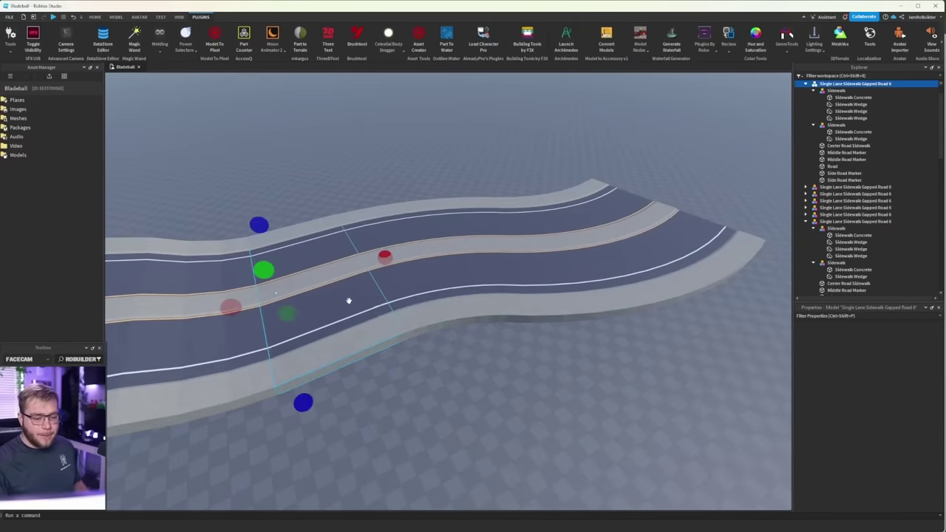
pyautogui.press('f')
pyautogui.click(400, 195)
pyautogui.moveTo(468, 225); pyautogui.dragTo(471, 223, button='right')
pyautogui.press('d')
pyautogui.press('s')
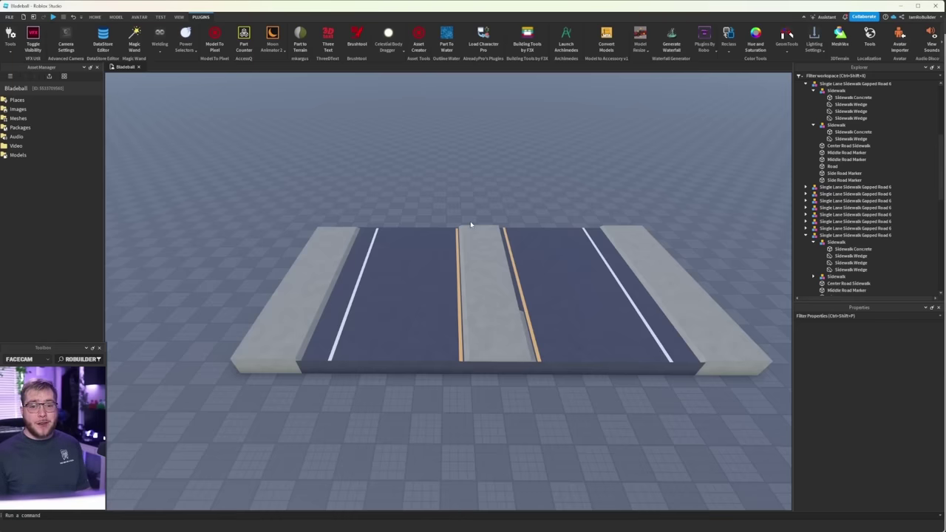
pyautogui.moveTo(471, 224); pyautogui.dragTo(475, 243, button='right')
# - Scale a new part on open ground into a flat slab about 31 studs long and color it Dark taupe
pyautogui.press('s')
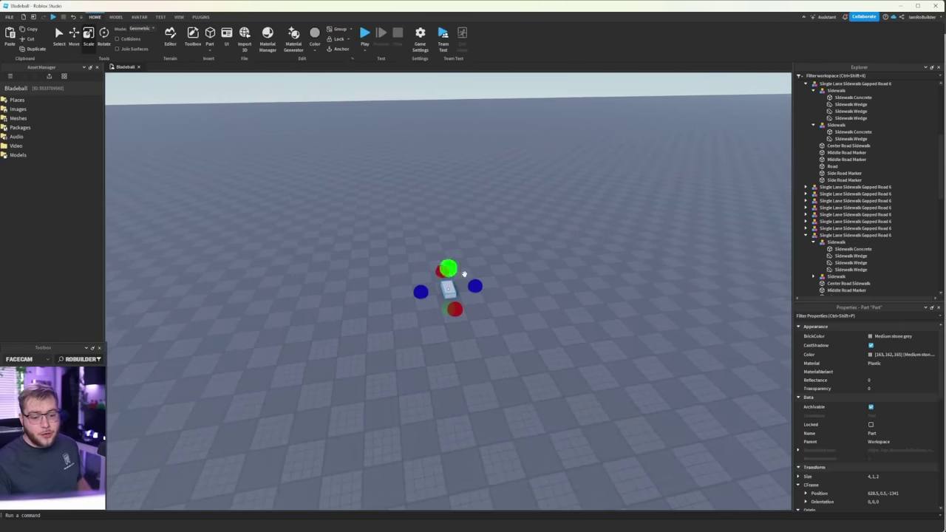
pyautogui.keyDown('ctrl'); pyautogui.moveTo(475, 286); pyautogui.dragTo(545, 276); pyautogui.keyUp('ctrl')
pyautogui.keyDown('ctrl'); pyautogui.moveTo(457, 318); pyautogui.dragTo(494, 366); pyautogui.keyUp('ctrl')
pyautogui.click(880, 336)
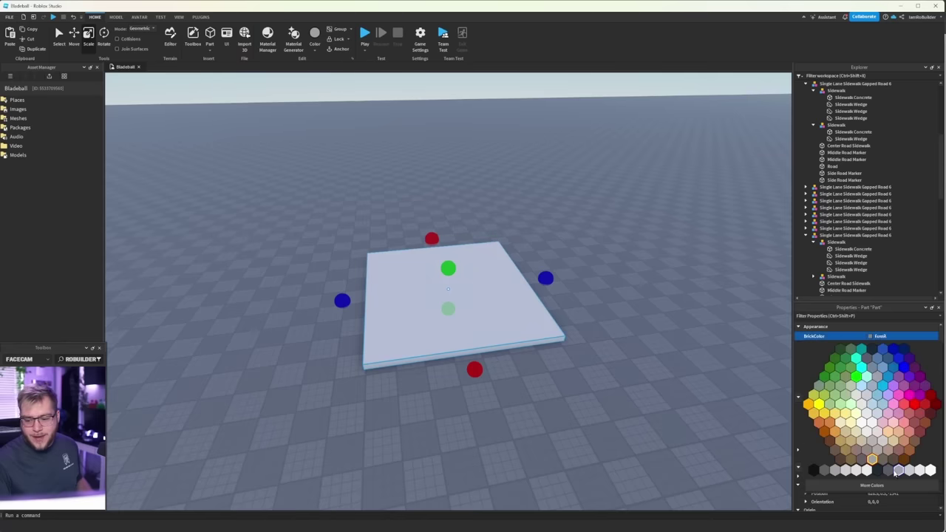
pyautogui.click(893, 459)
# - Render several copies of the slab with Archimedes using Face Left, X-axis Yaw and angle 4 for a gentle curve
pyautogui.moveTo(520, 304); pyautogui.dragTo(687, 310, button='right')
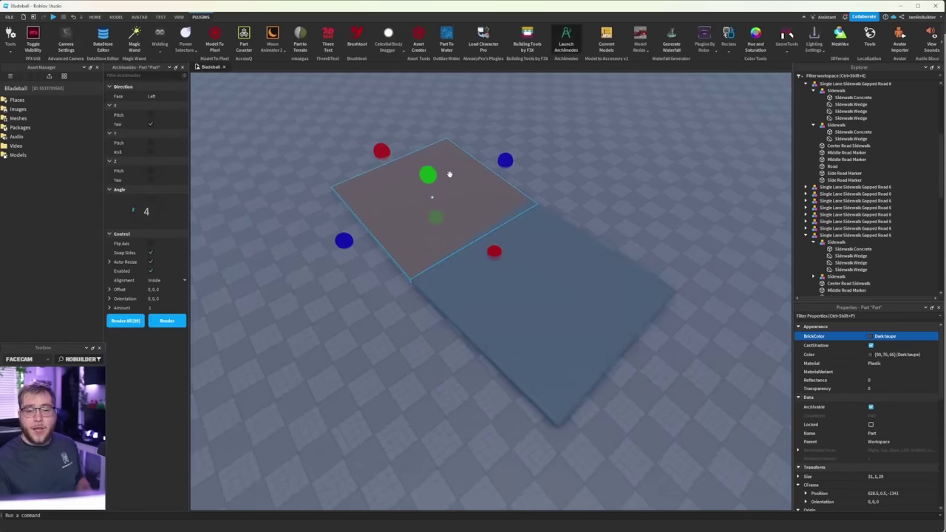
pyautogui.moveTo(454, 202); pyautogui.dragTo(456, 202, button='right')
pyautogui.scroll(-5, 457, 201)
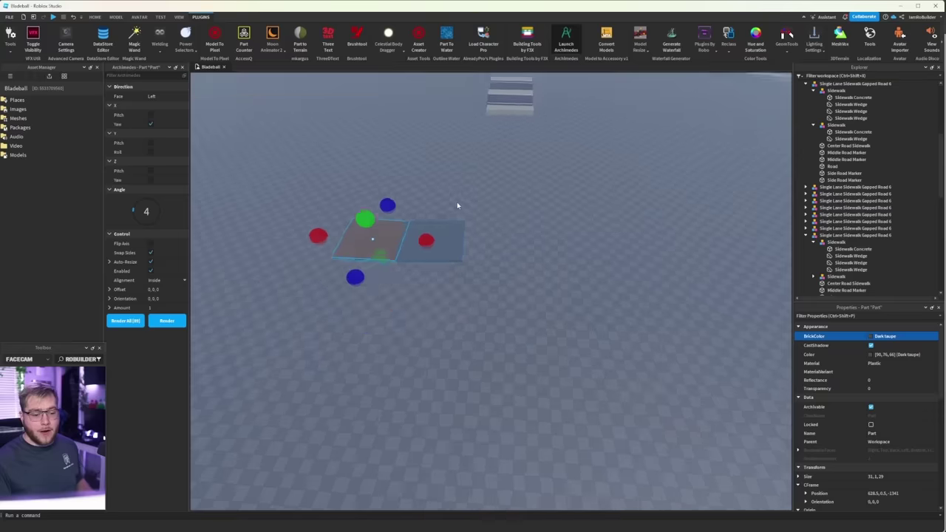
pyautogui.click(156, 322)
pyautogui.click(157, 321)
pyautogui.click(156, 321)
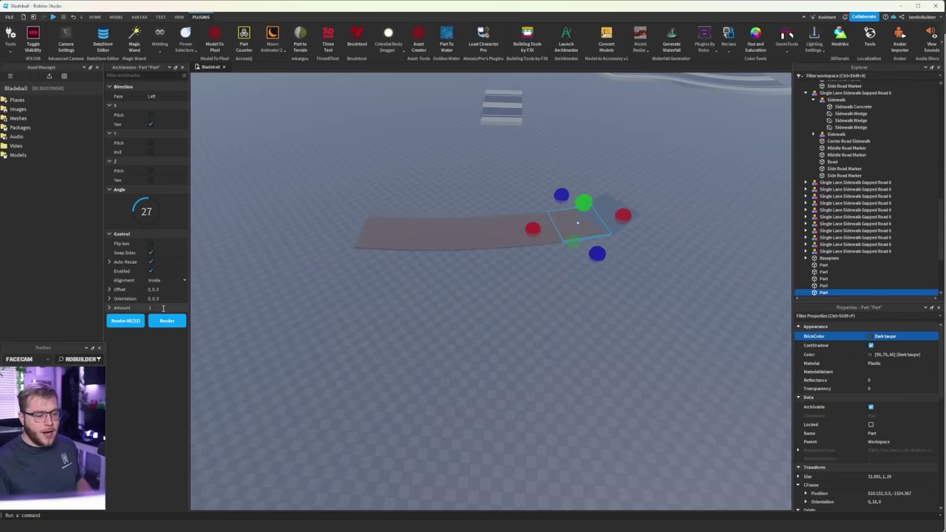
# - Continue the slab path with repeated renders at angle 27 so it bends sharply back around
pyautogui.click(166, 321)
pyautogui.click(166, 321)
pyautogui.click(165, 321)
pyautogui.click(165, 320)
pyautogui.click(166, 321)
pyautogui.click(165, 321)
pyautogui.click(166, 320)
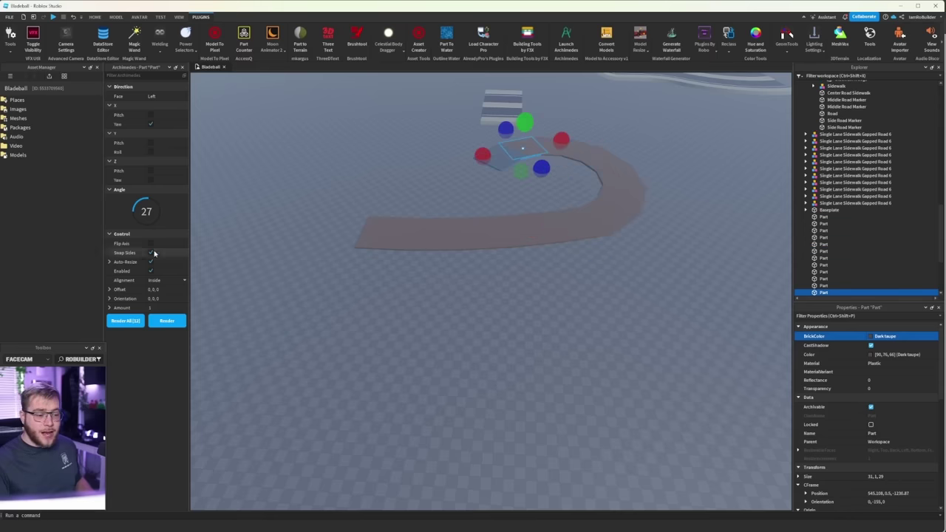
# - Turn on Flip Axis and render more slabs at angle 27 so the path bends the opposite way into an S
pyautogui.click(171, 323)
pyautogui.click(171, 324)
pyautogui.click(170, 324)
pyautogui.click(171, 324)
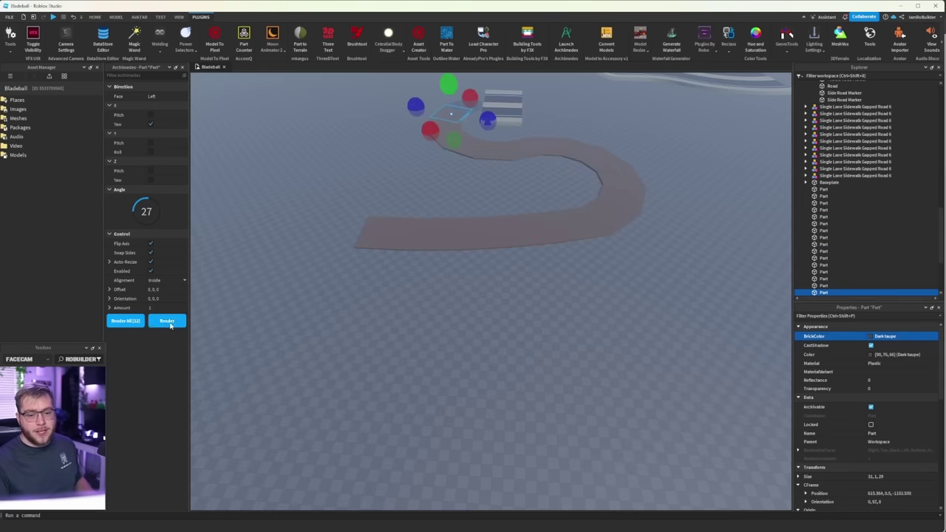
pyautogui.click(171, 324)
pyautogui.click(171, 324)
pyautogui.click(548, 331)
pyautogui.moveTo(547, 331); pyautogui.dragTo(549, 326, button='right')
pyautogui.scroll(3, 549, 327)
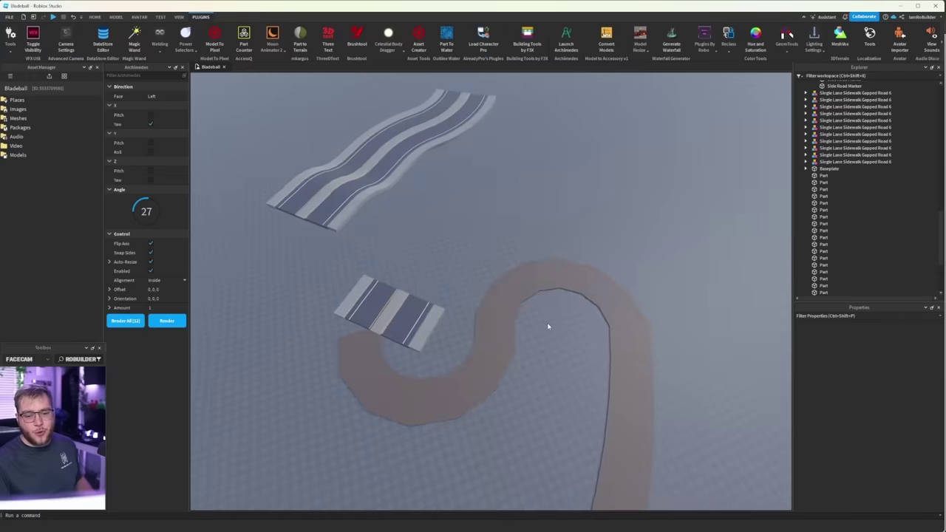
pyautogui.moveTo(548, 327); pyautogui.dragTo(548, 327, button='right')
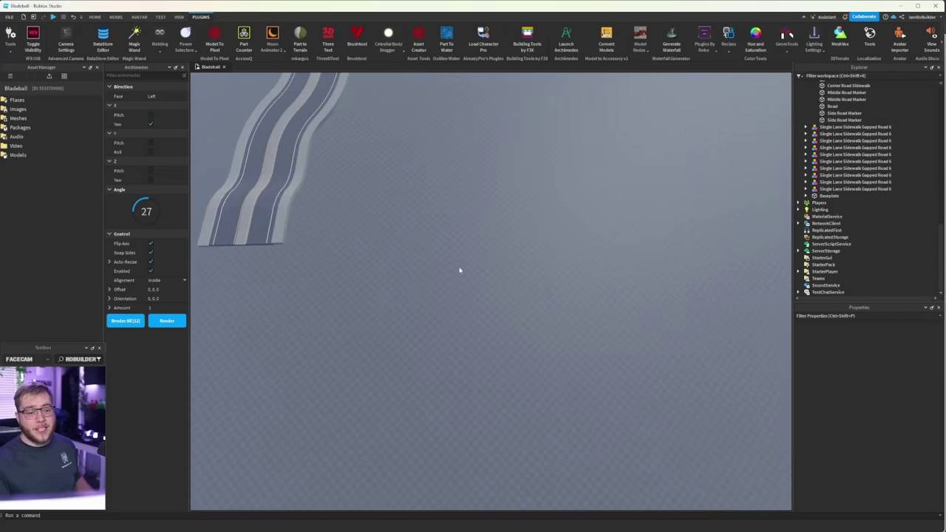
# - Examine the S-curved sidewalk road from above and along its center sidewalk
pyautogui.moveTo(460, 271); pyautogui.dragTo(454, 262, button='right')
pyautogui.scroll(6, 455, 262)
pyautogui.press('w')
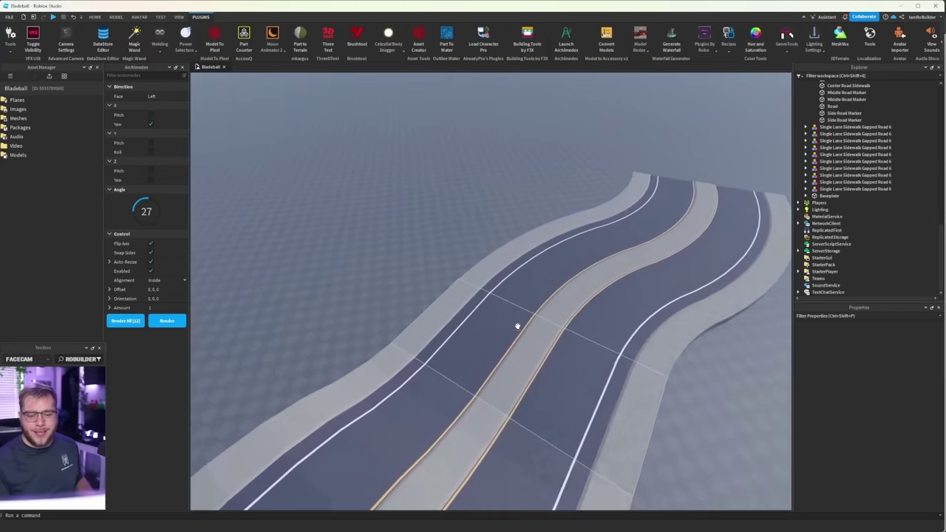
pyautogui.press('d')
pyautogui.moveTo(608, 278)
pyautogui.mouseDown(button='right')
pyautogui.moveTo(617, 299)
pyautogui.moveTo(606, 303)
pyautogui.mouseUp(button='right')
pyautogui.press('d')
pyautogui.scroll(-10, 608, 280)
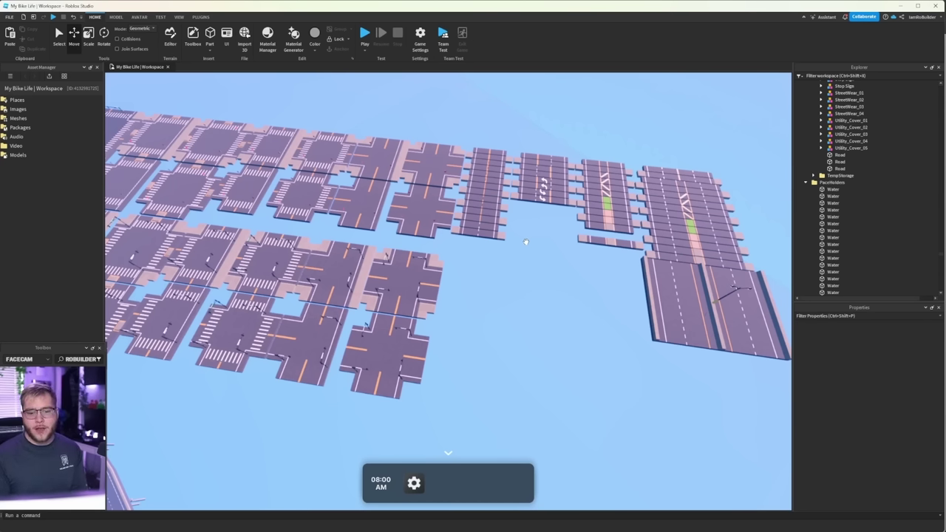
# - In the My Bike Life workspace, inspect the road pack's divided highway segment with the street lamp and select that model
pyautogui.moveTo(521, 240); pyautogui.dragTo(521, 241, button='right')
pyautogui.press('w')
pyautogui.press('w')
pyautogui.press('s')
pyautogui.press('a')
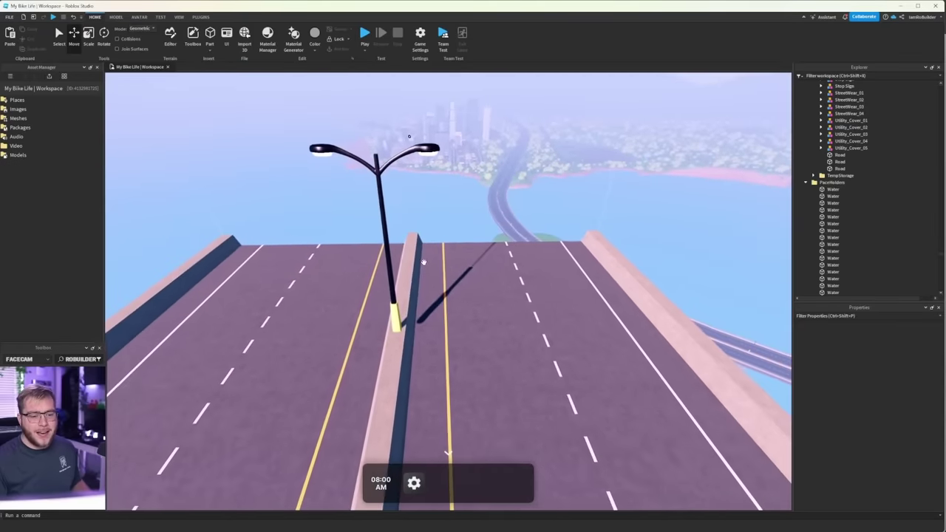
pyautogui.scroll(-5, 406, 279)
pyautogui.click(428, 314)
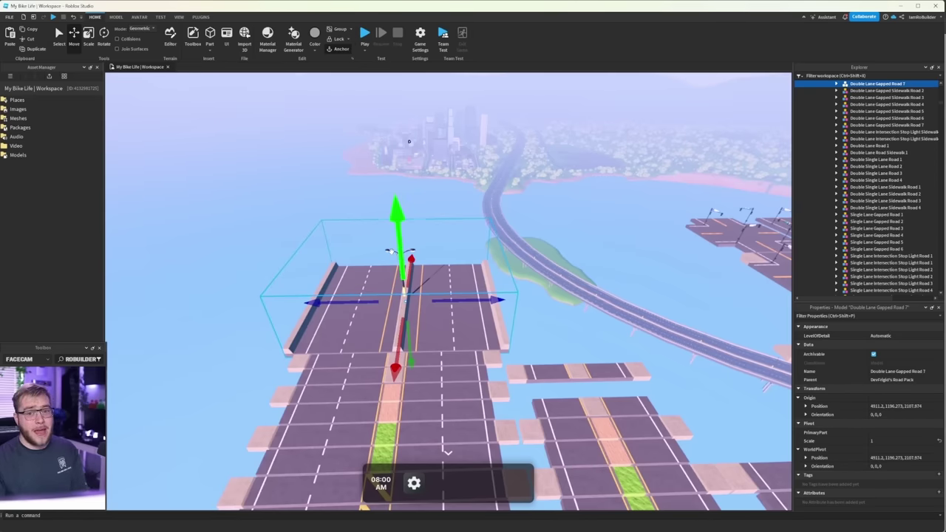
# - Examine the road pack's layout of intersection and crosswalk models beside the long curved highway
pyautogui.moveTo(371, 245); pyautogui.dragTo(420, 308, button='right')
pyautogui.press('w')
pyautogui.press('w')
pyautogui.press('s')
pyautogui.press('s')
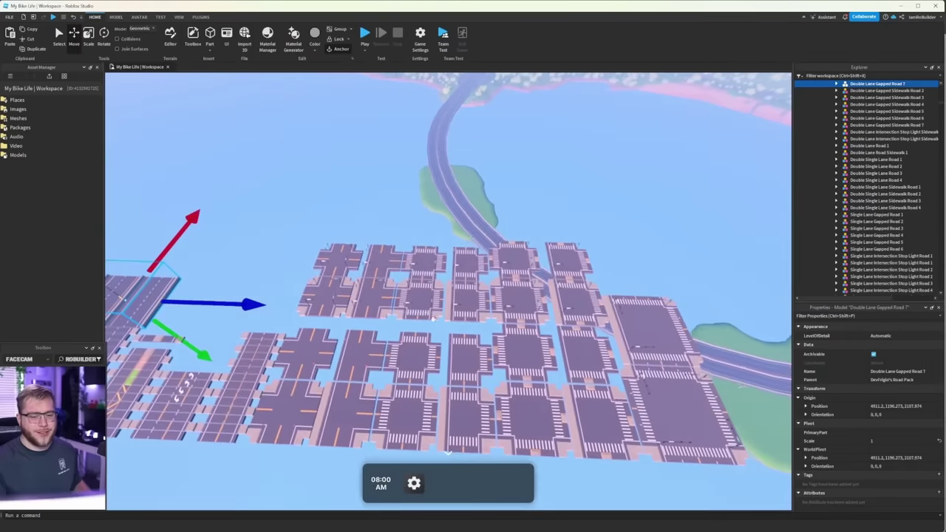
pyautogui.press('d')
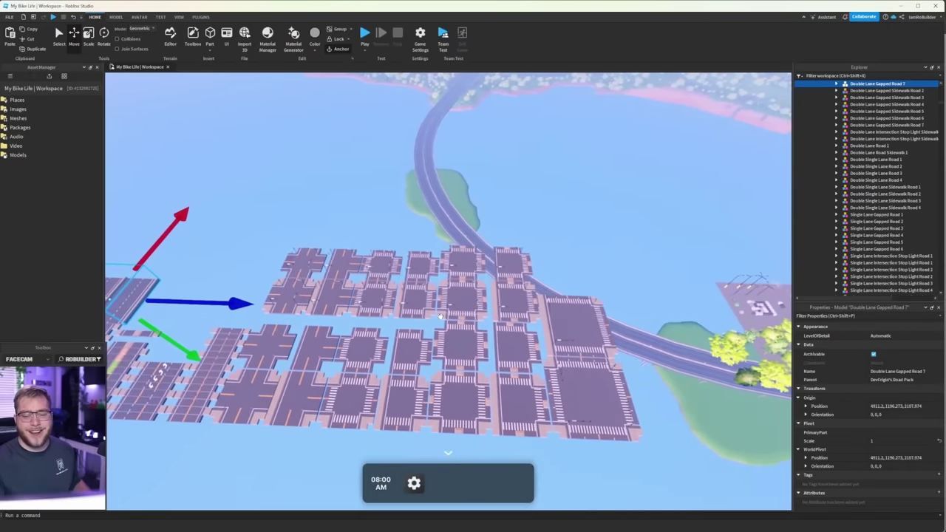
pyautogui.press('w')
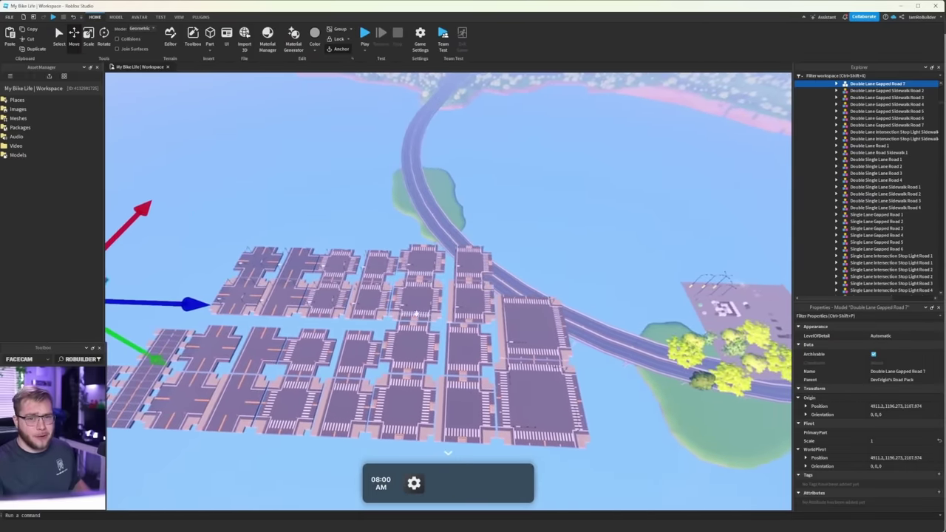
pyautogui.press('e')
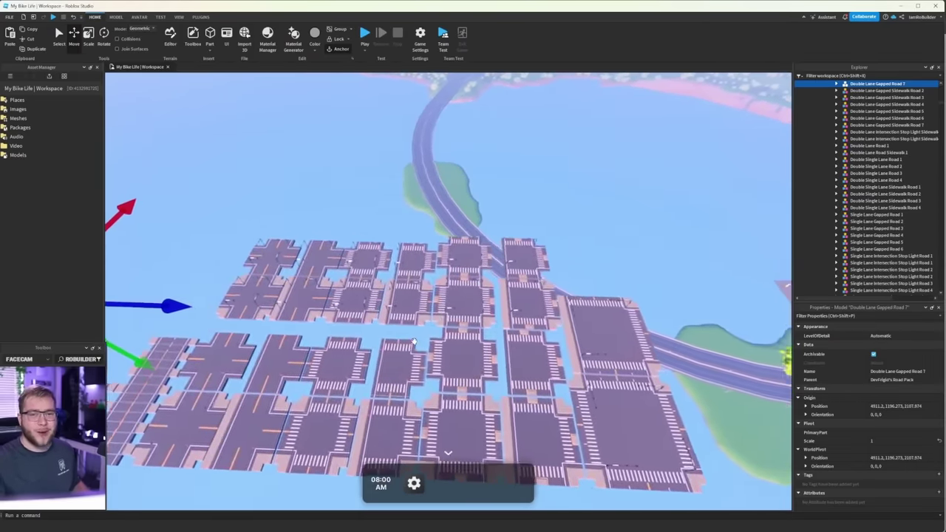